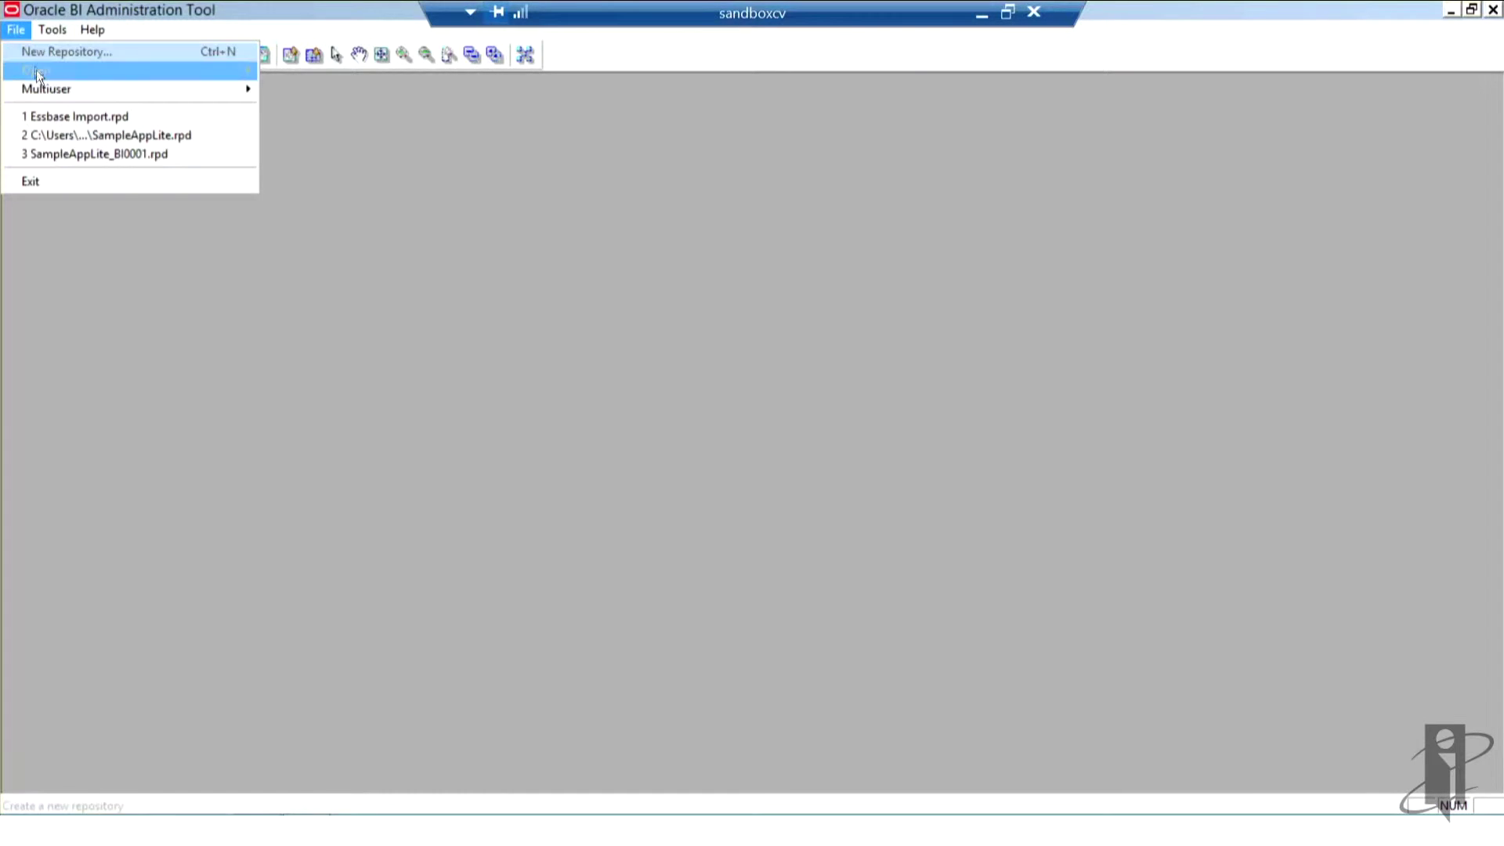
# Step: Reach the File > Open > Online... command to open the repository online
pyautogui.moveTo(37, 71)
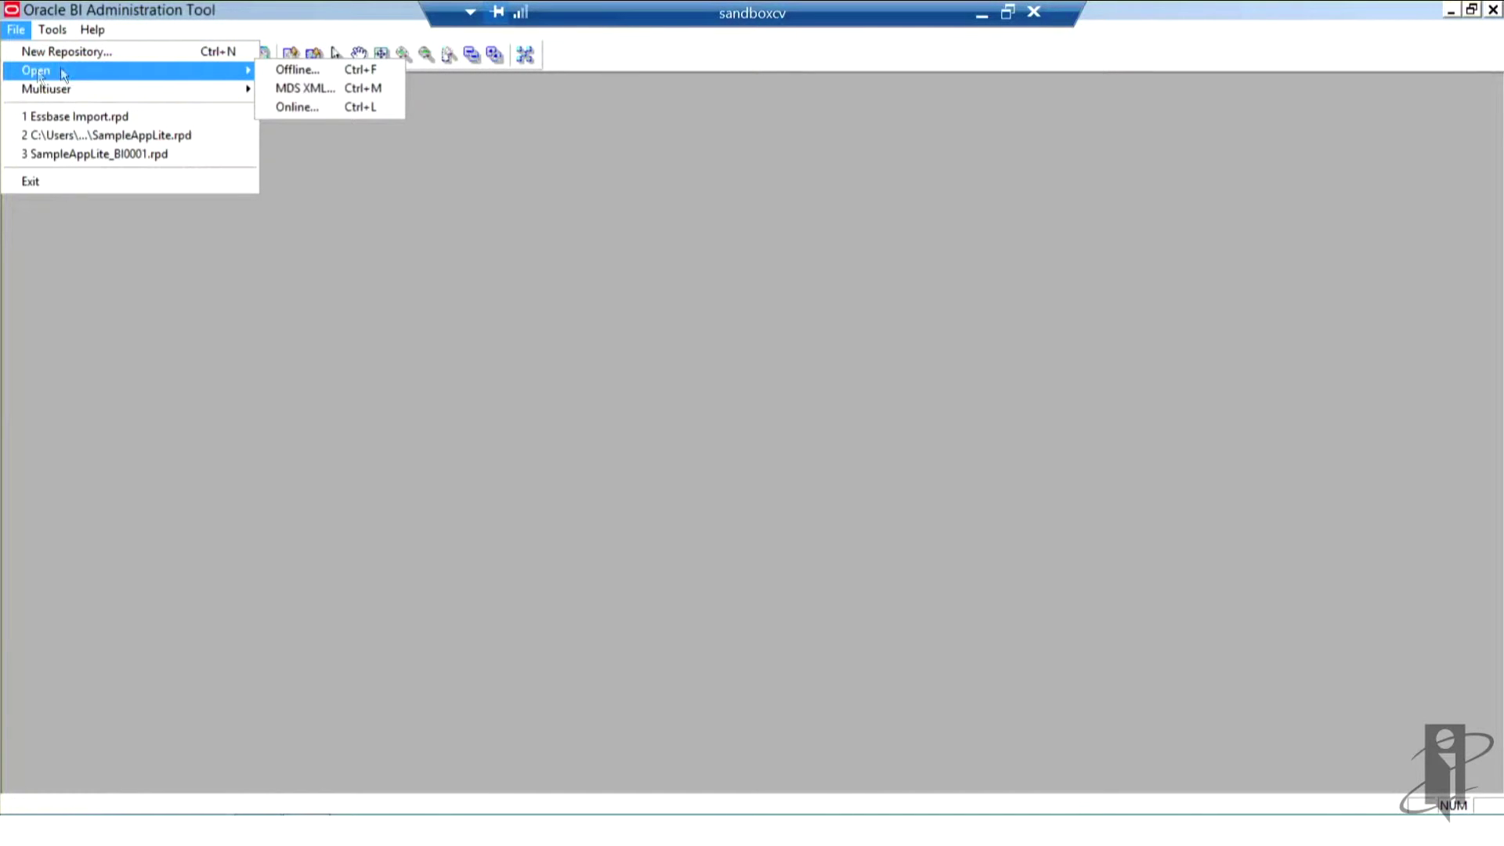
# Step: Log in with the repository password and user password to open the online repository
pyautogui.click(297, 107)
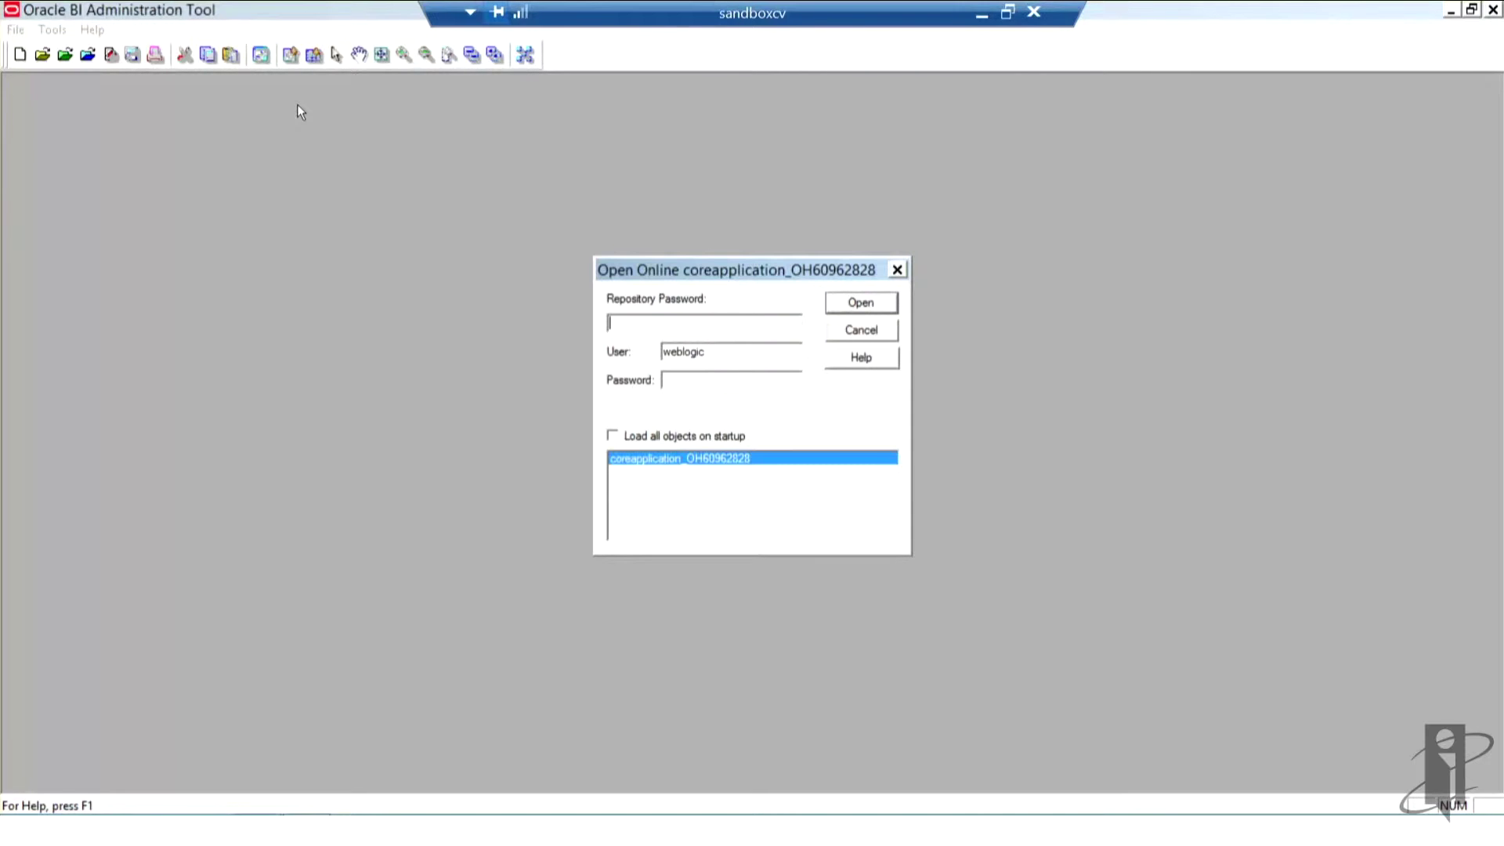
pyautogui.write('Admin123')
pyautogui.press('Tab')
pyautogui.press('Tab')
pyautogui.write('Admin123')
pyautogui.press('Return')
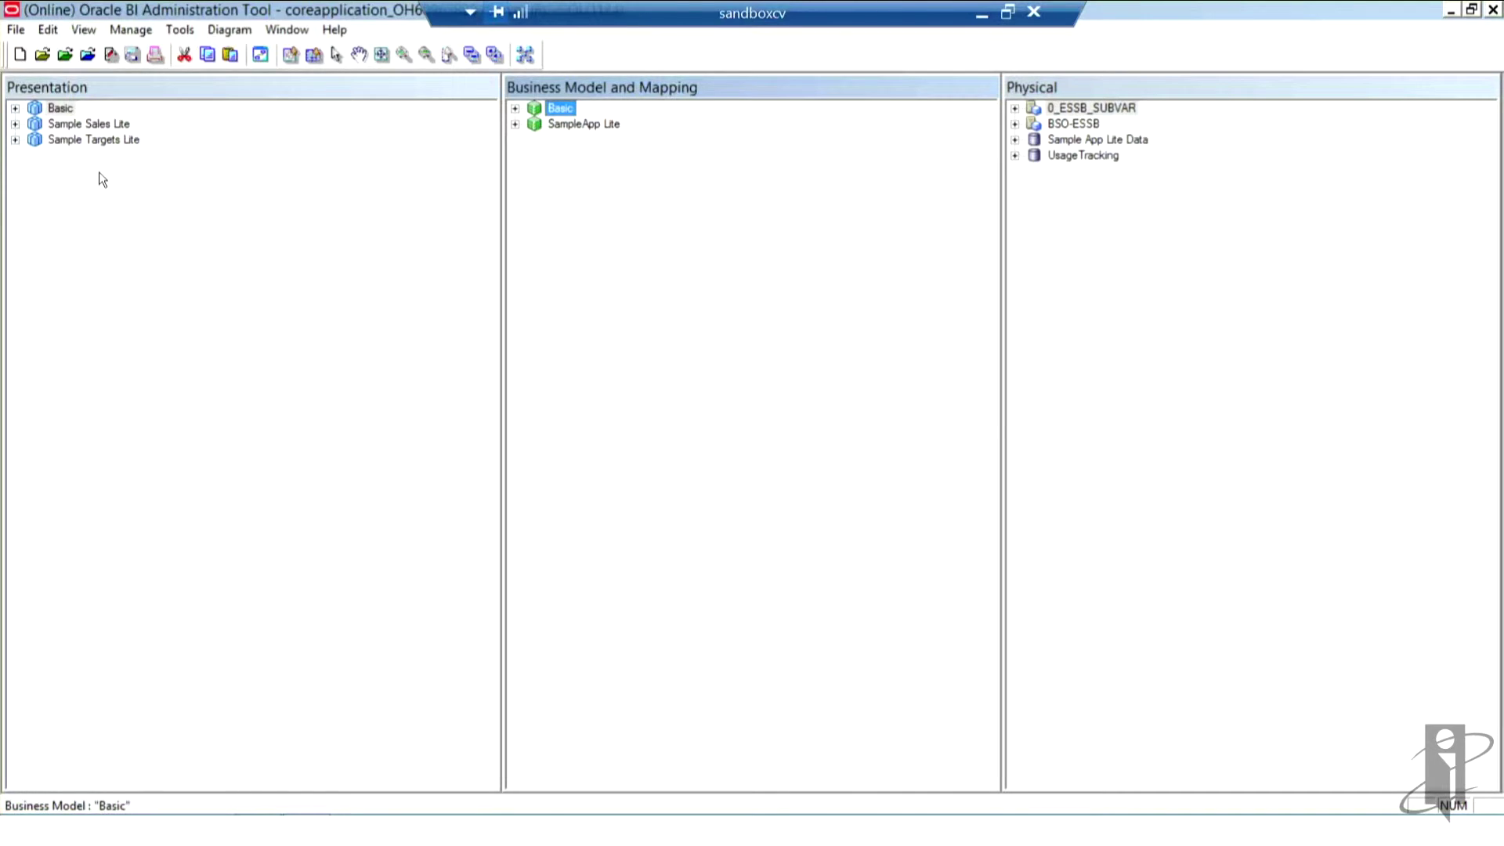
# Step: Launch File > Import Metadata and set the connection type to Essbase 9+
pyautogui.click(14, 33)
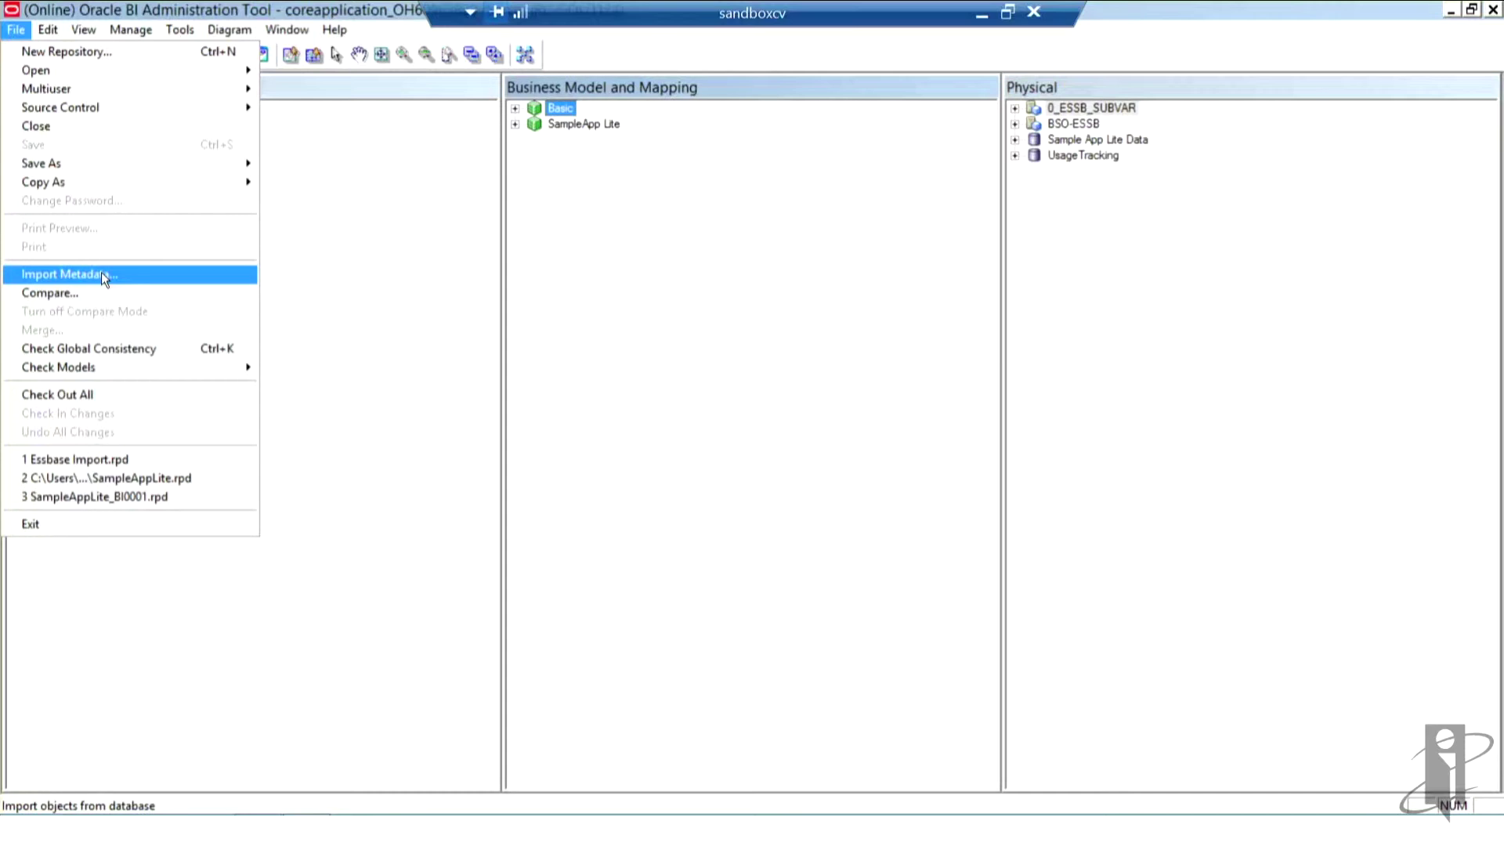
pyautogui.click(101, 275)
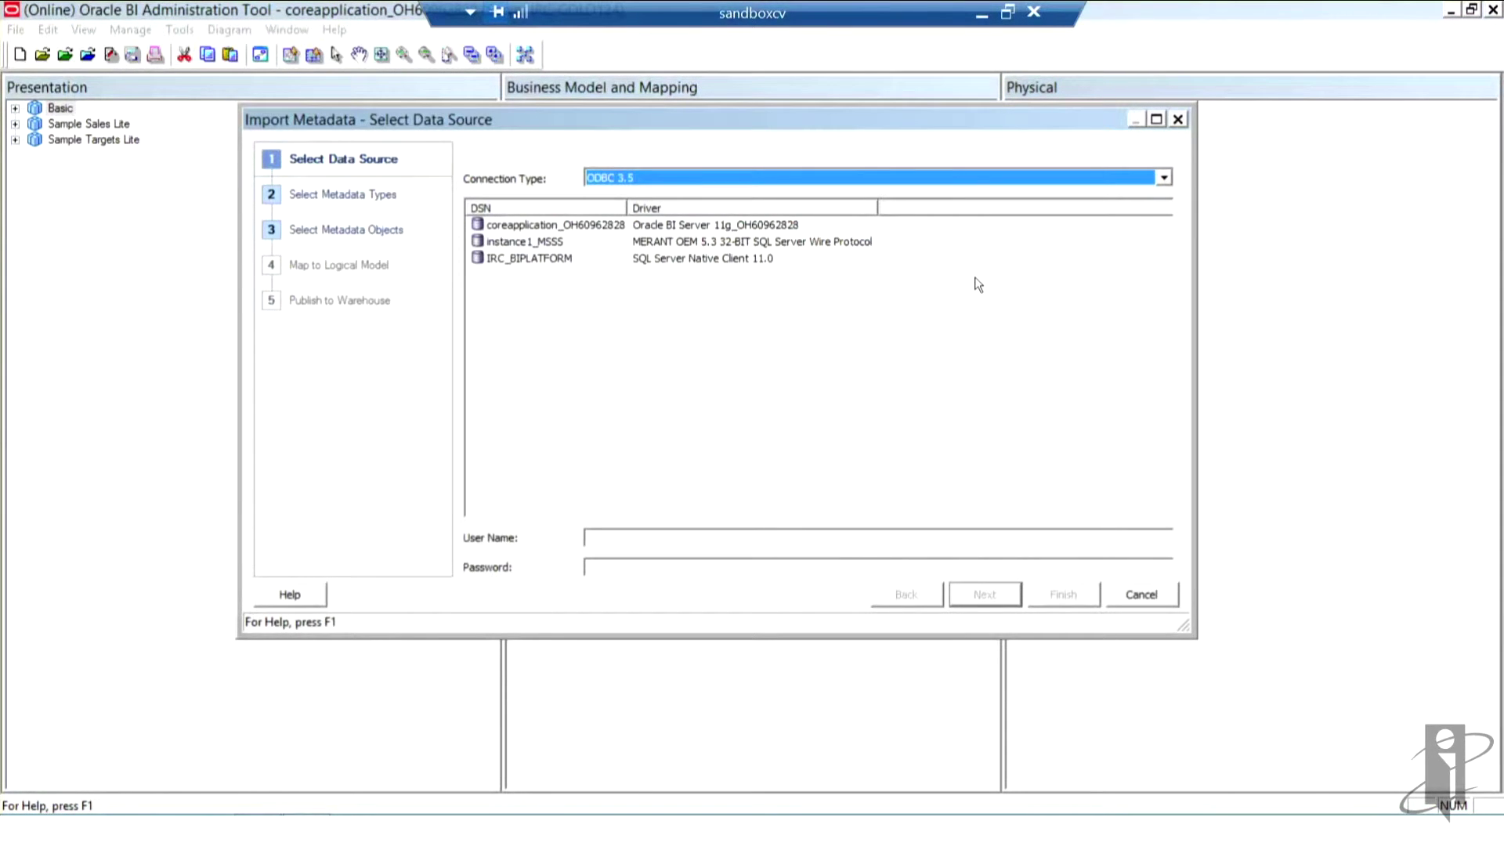
pyautogui.click(1164, 180)
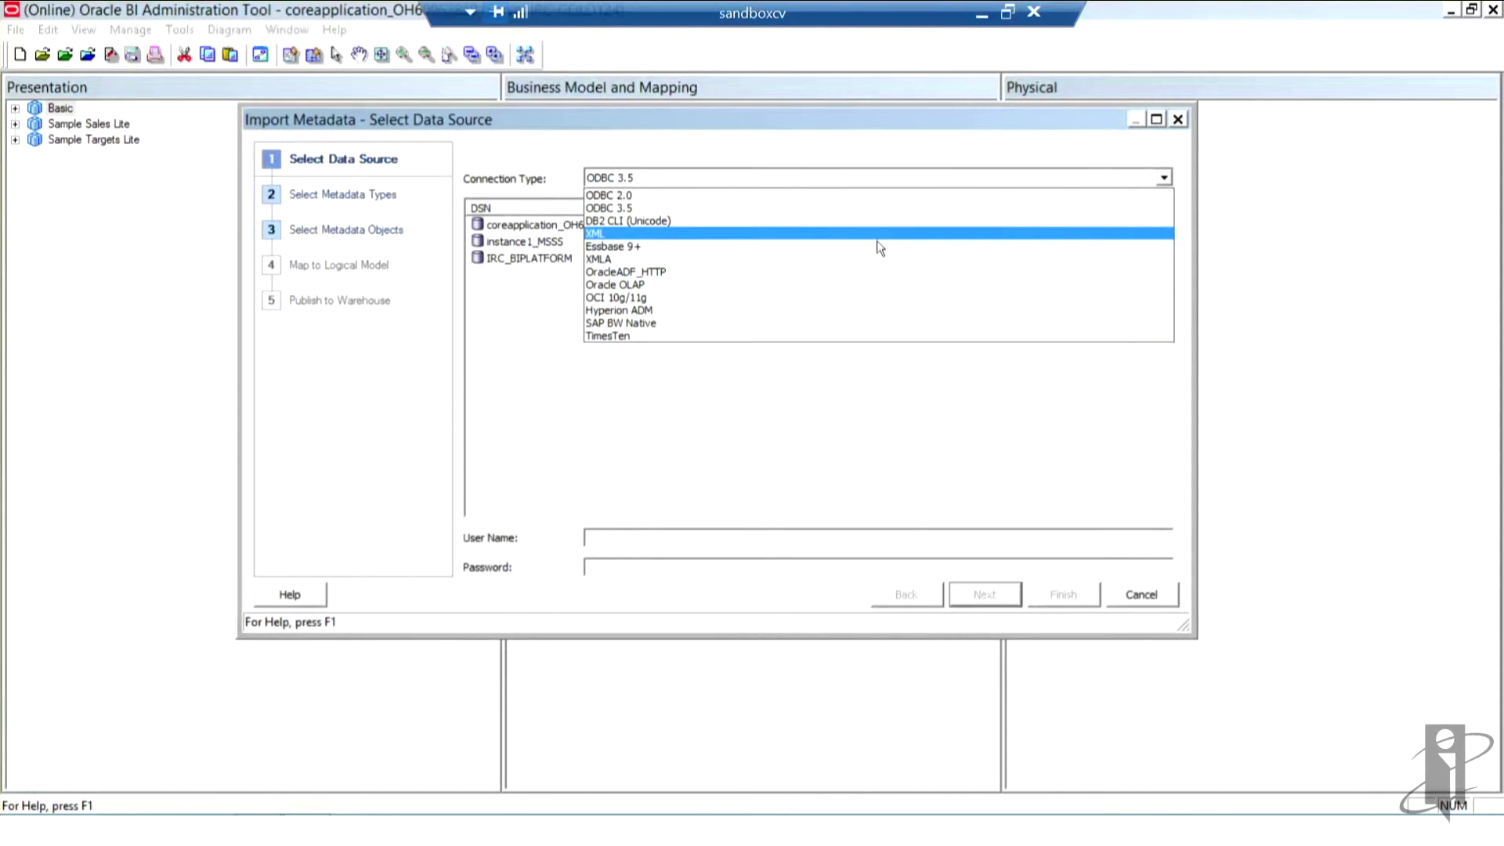
pyautogui.click(876, 246)
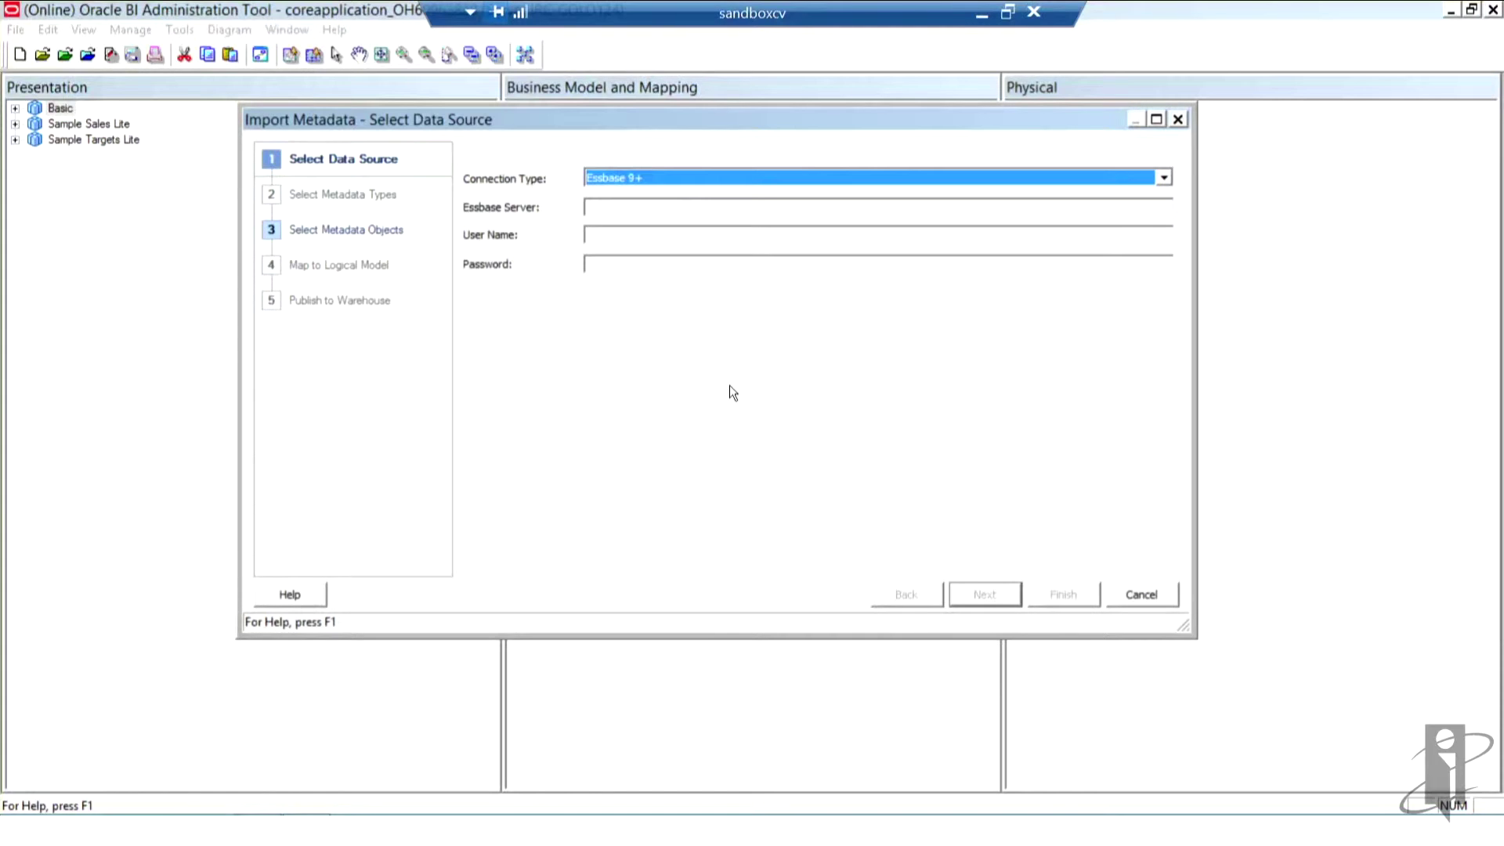
# Step: Enter Essbase server localhost with the user name and password, then proceed to metadata selection
pyautogui.click(610, 228)
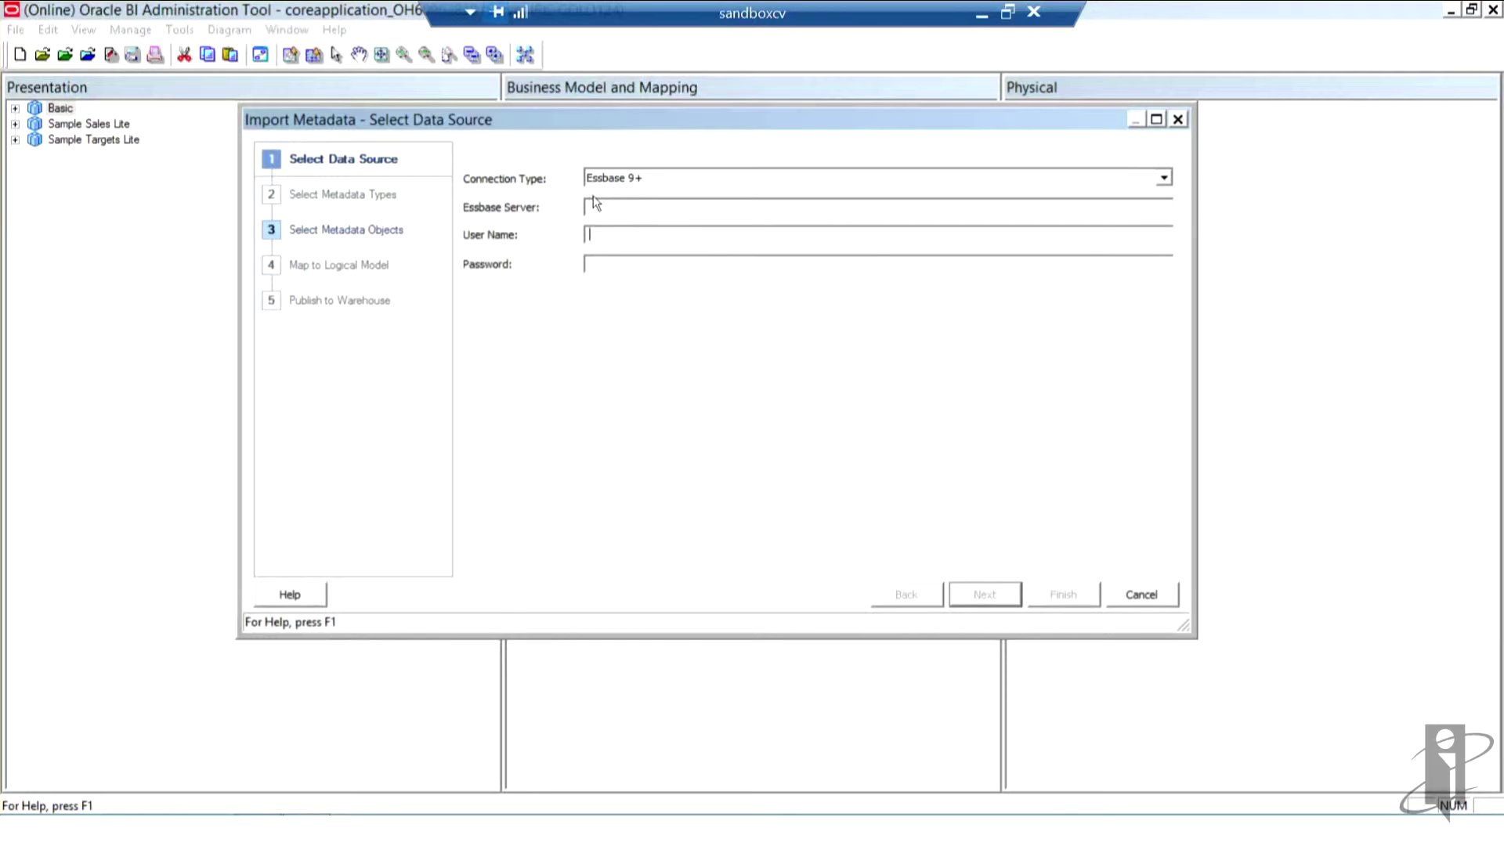
pyautogui.click(594, 203)
pyautogui.write('localhost')
pyautogui.click(609, 237)
pyautogui.write('admin')
pyautogui.press('Tab')
pyautogui.write('password1')
pyautogui.click(986, 594)
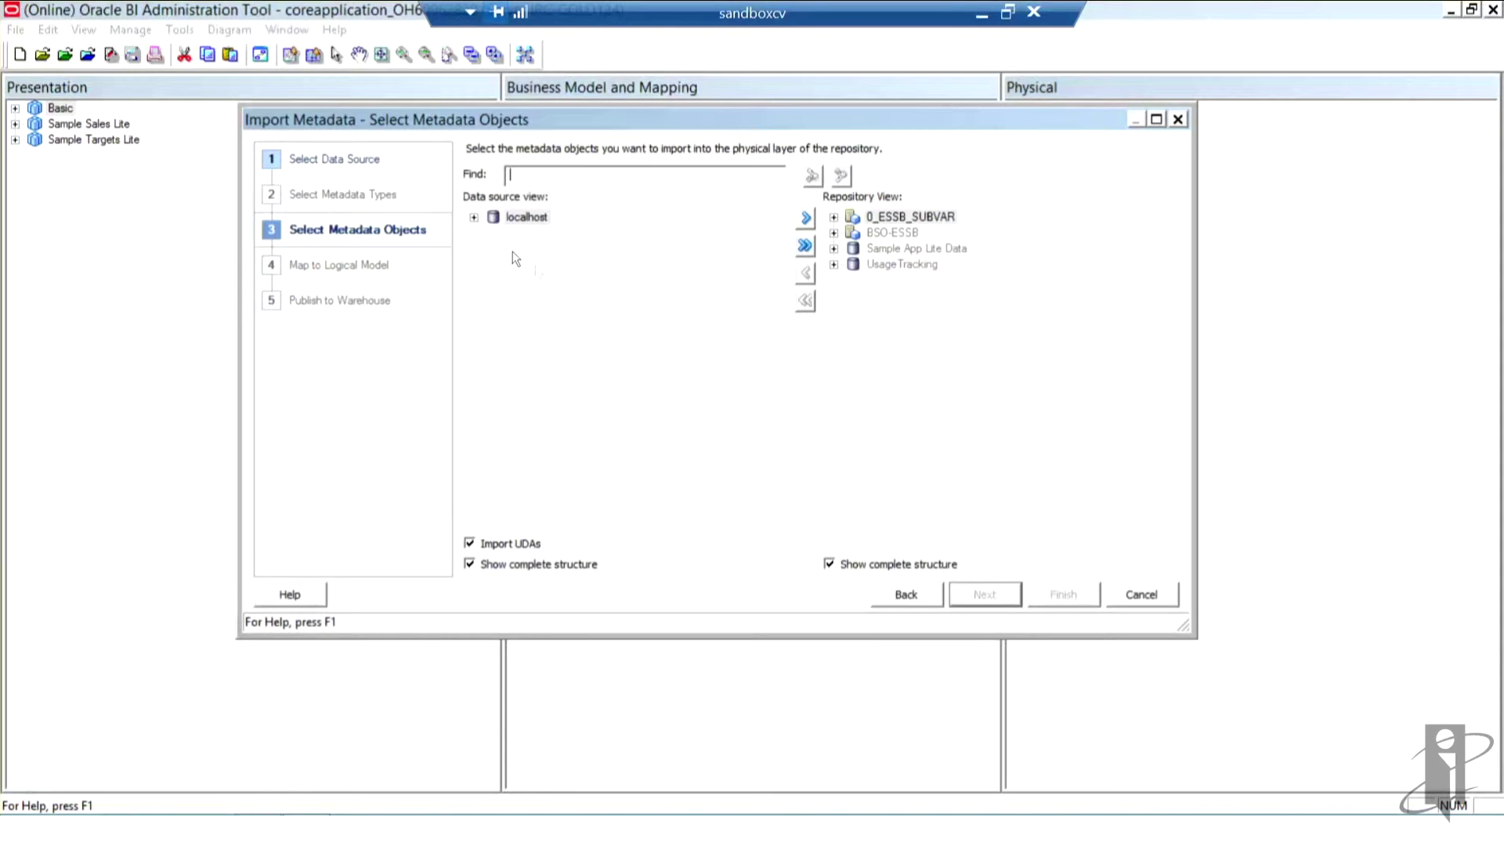
# Step: Expand localhost > Sample in the data source view and select the Basic cube
pyautogui.click(472, 221)
pyautogui.click(474, 219)
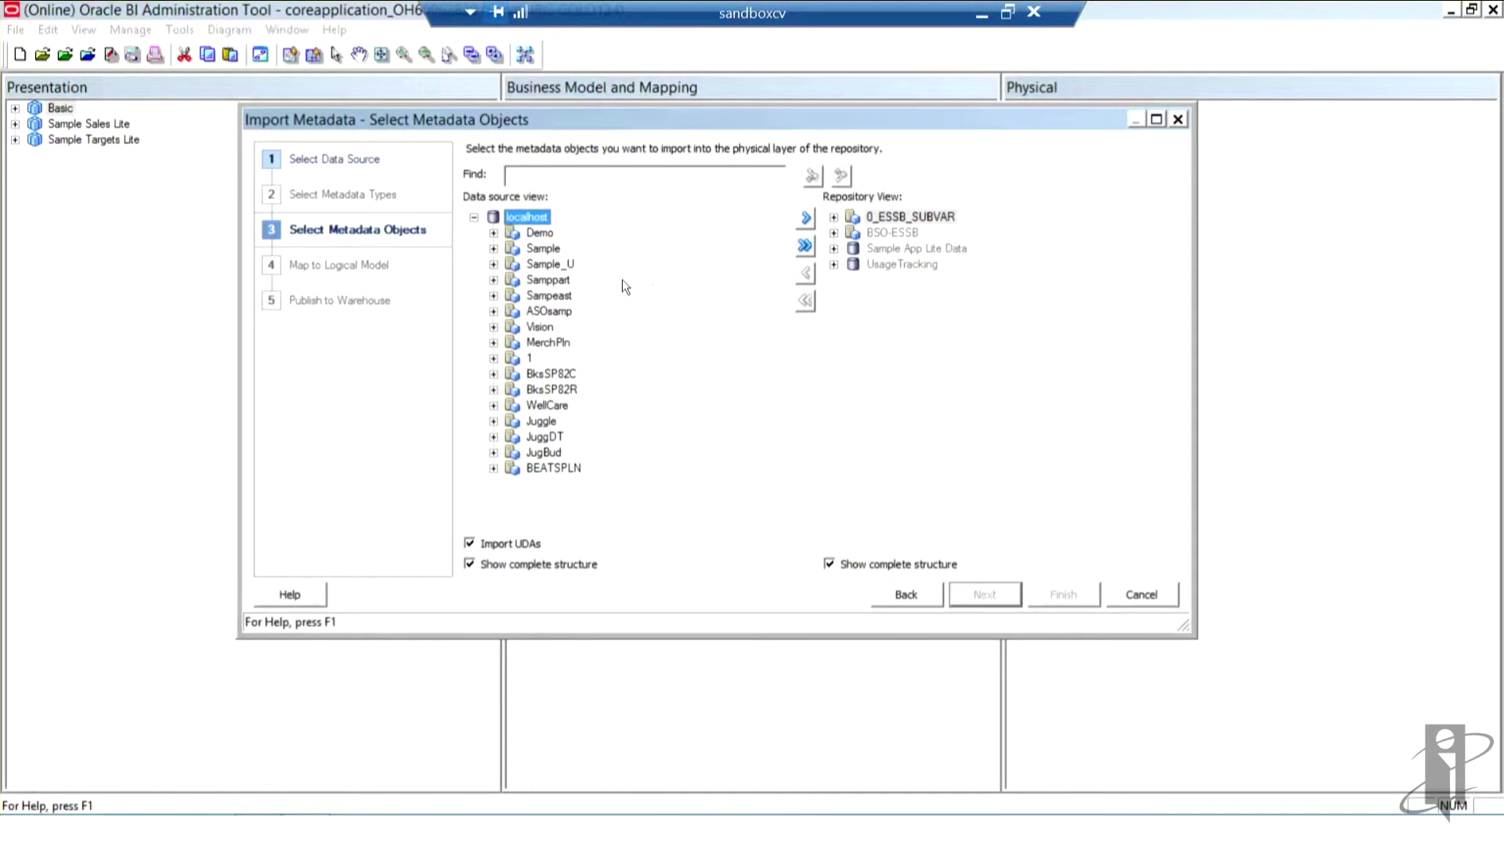
pyautogui.click(492, 248)
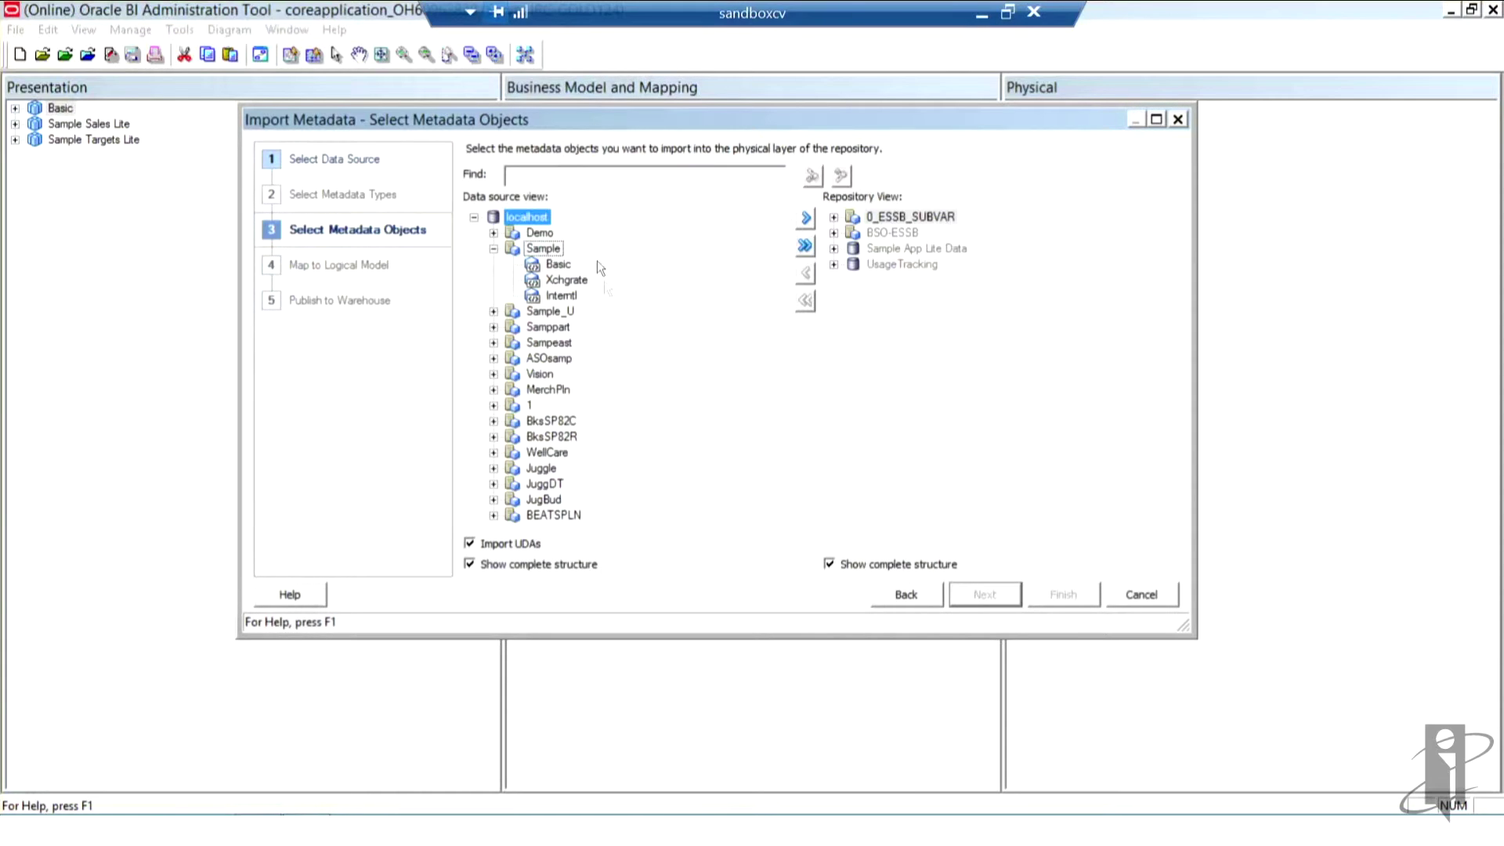
pyautogui.click(562, 266)
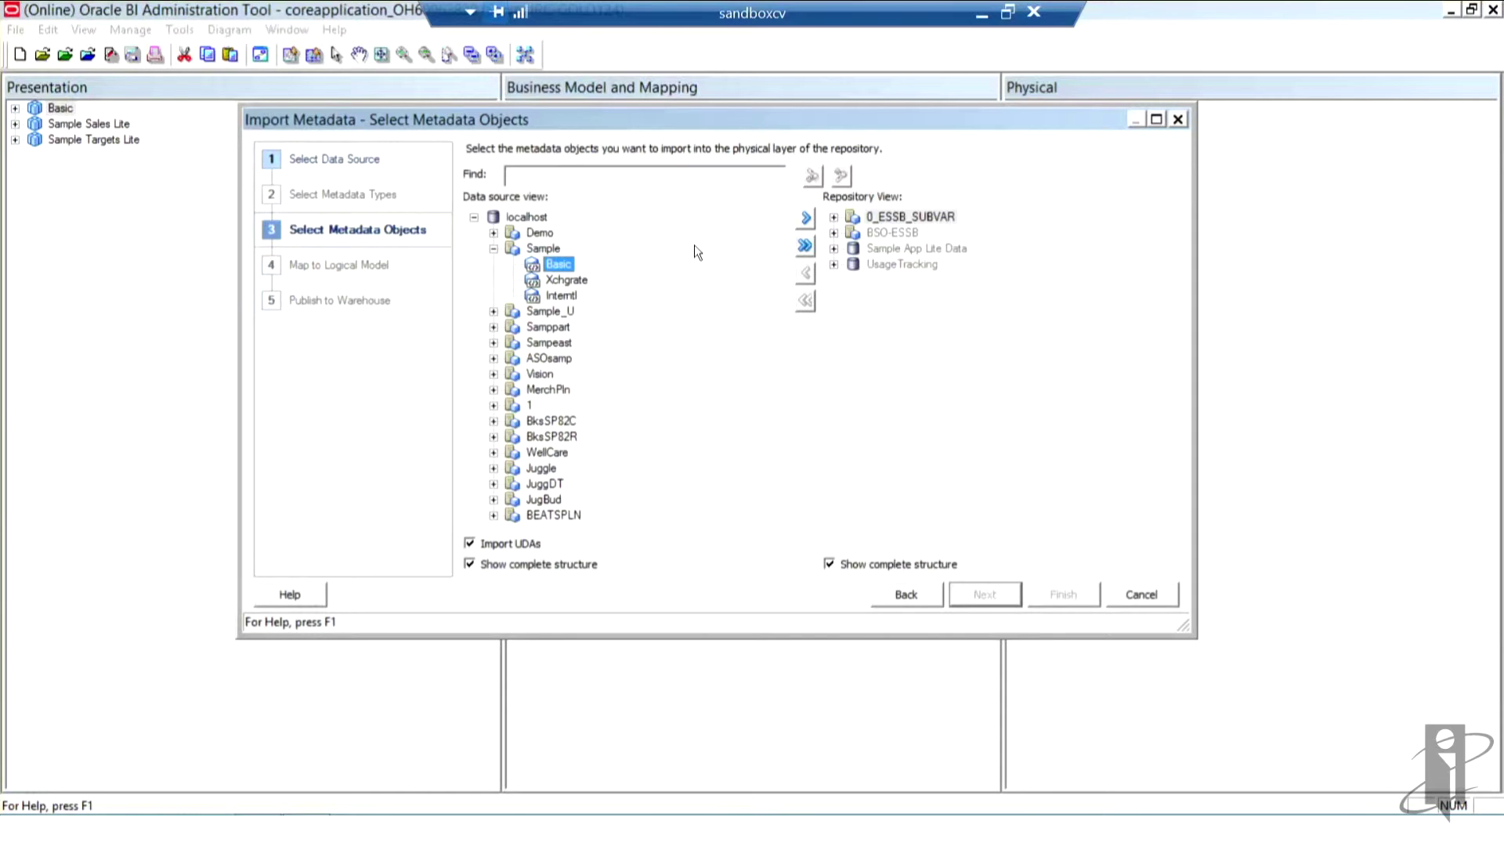
# Step: Import the selected Basic cube and finish the wizard
pyautogui.click(807, 220)
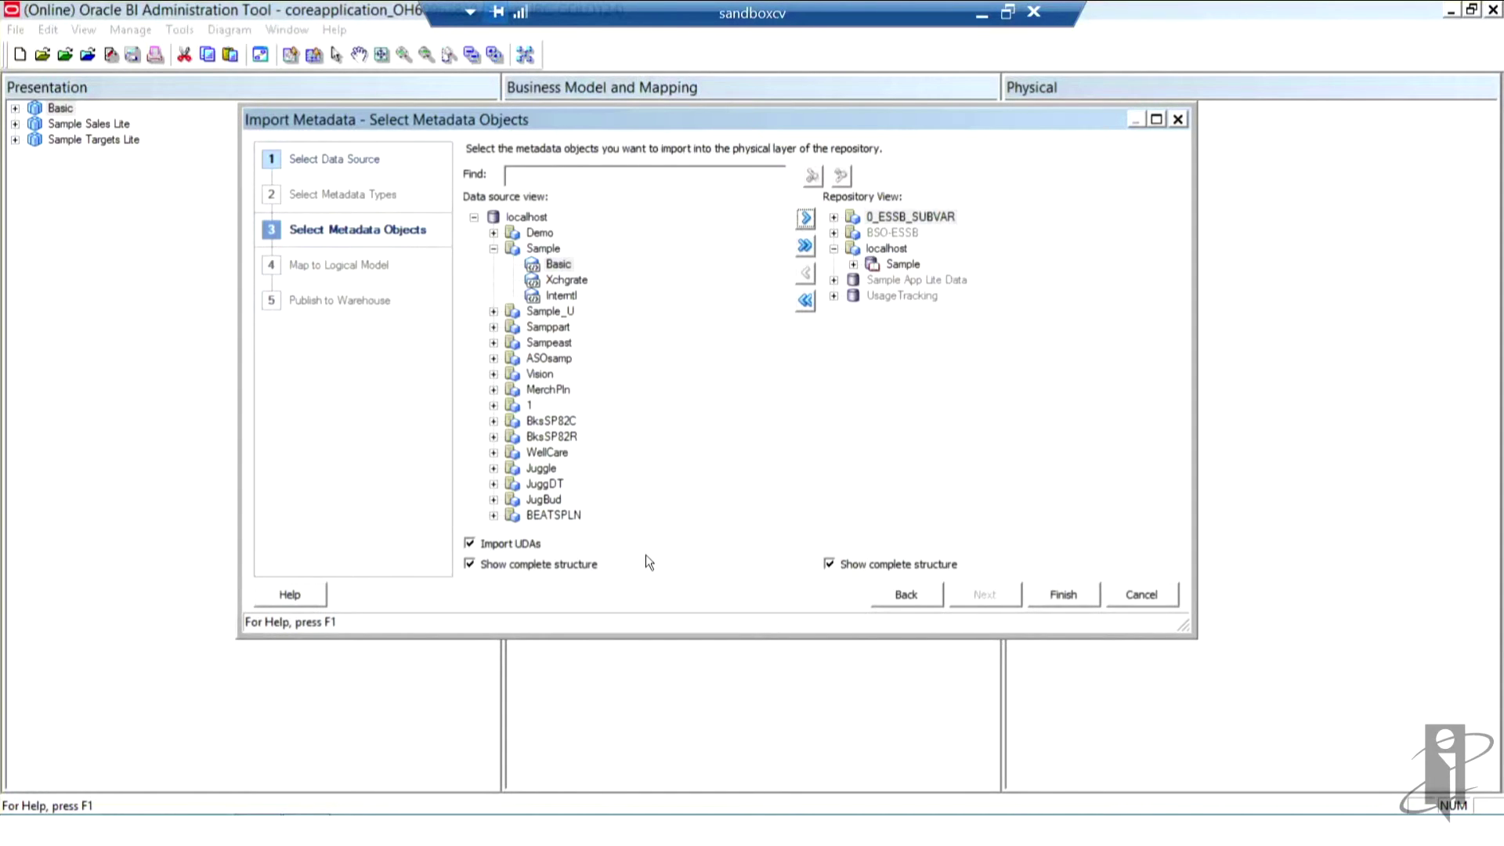
pyautogui.click(1071, 595)
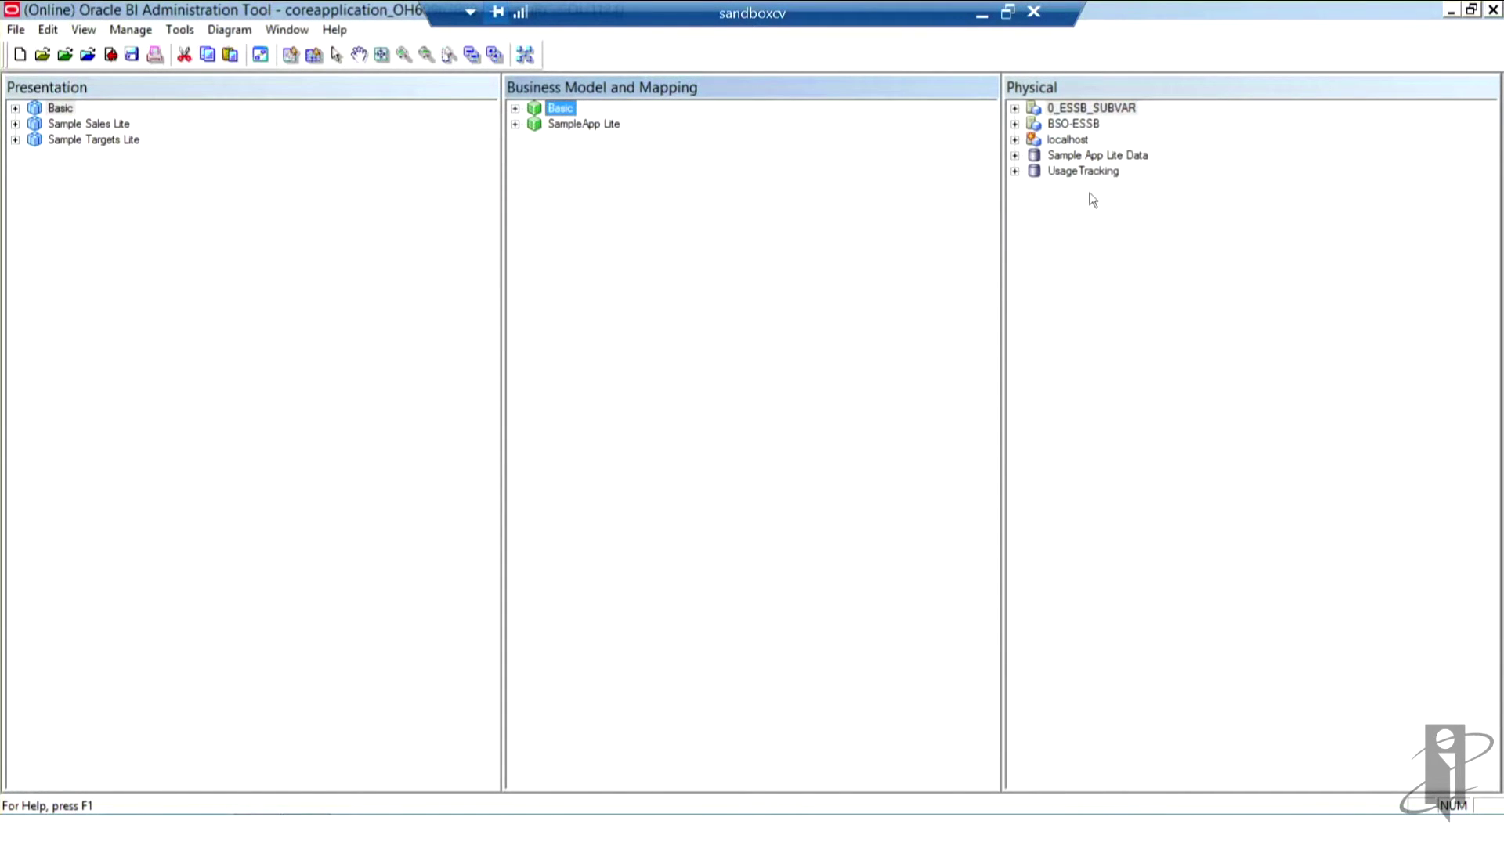
# Step: Expand localhost > Sample > Basic and select the Intro Date and Caffeinated dimensions
pyautogui.click(1016, 139)
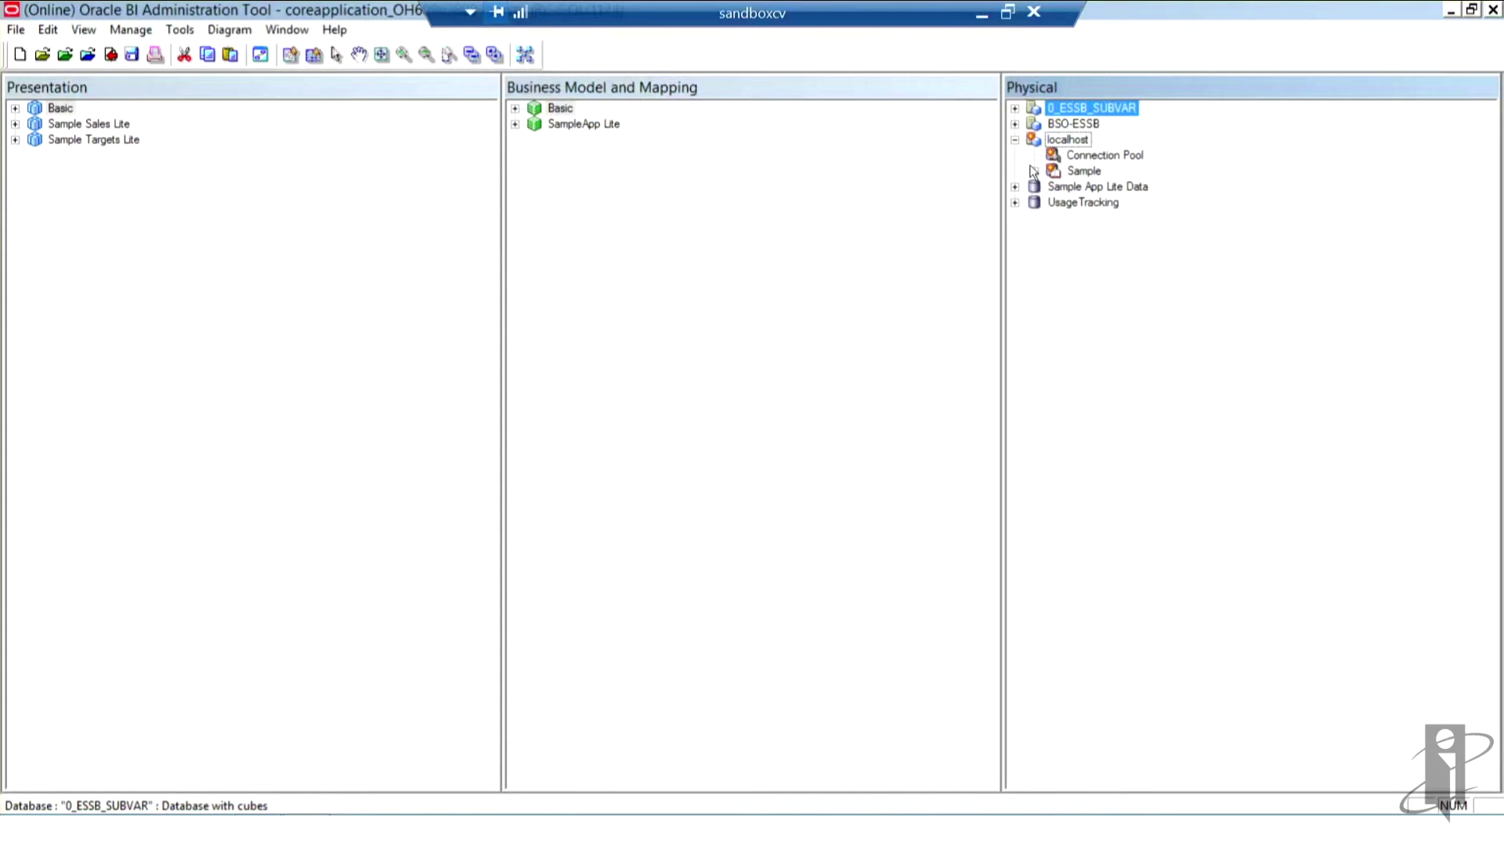
pyautogui.click(1034, 172)
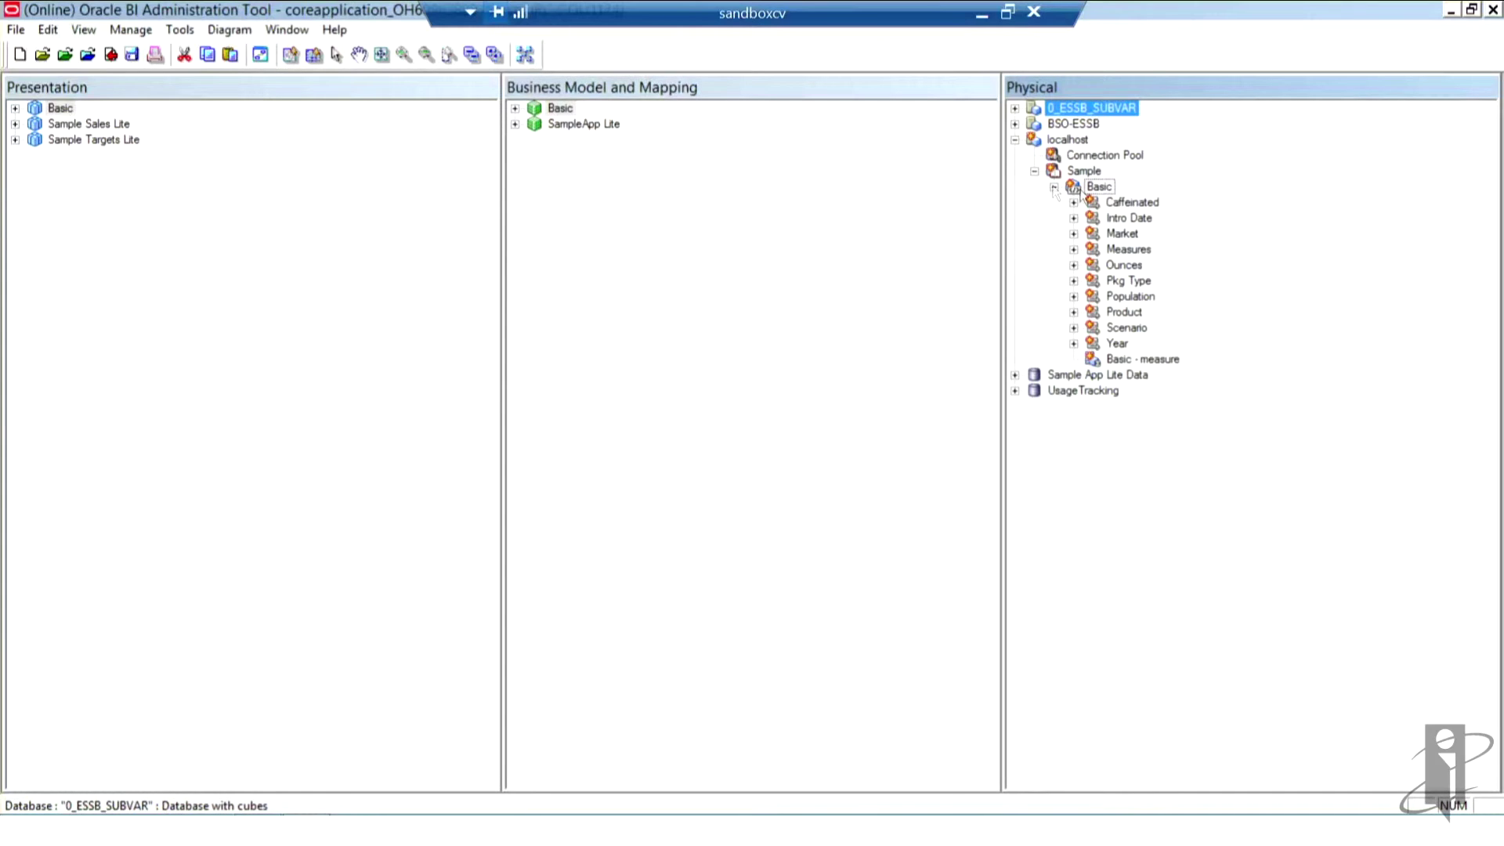
pyautogui.click(1135, 205)
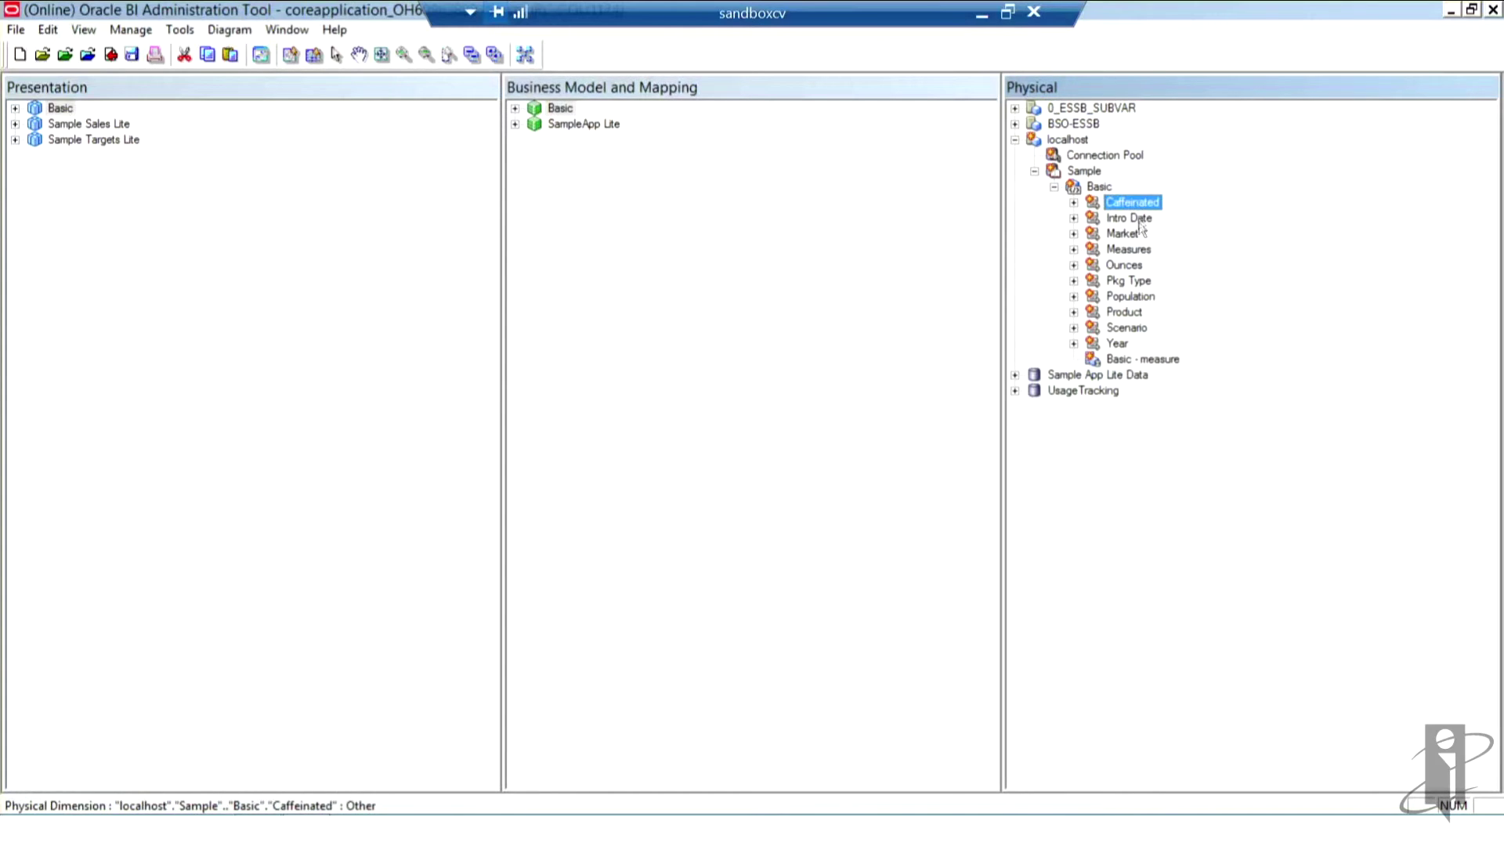
pyautogui.click(1140, 222)
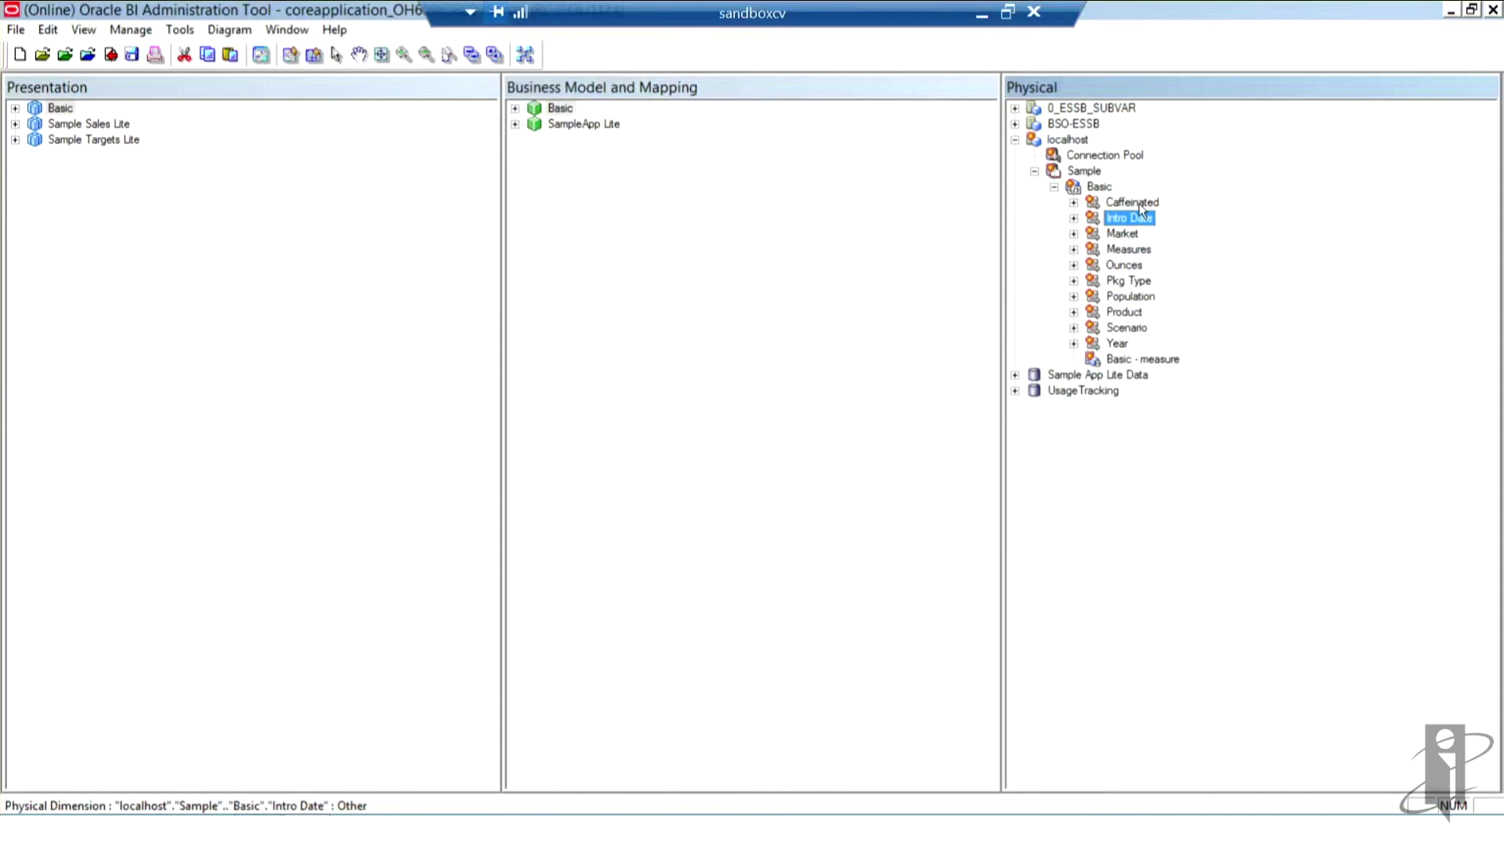
pyautogui.click(1139, 205)
pyautogui.rightClick(1141, 207)
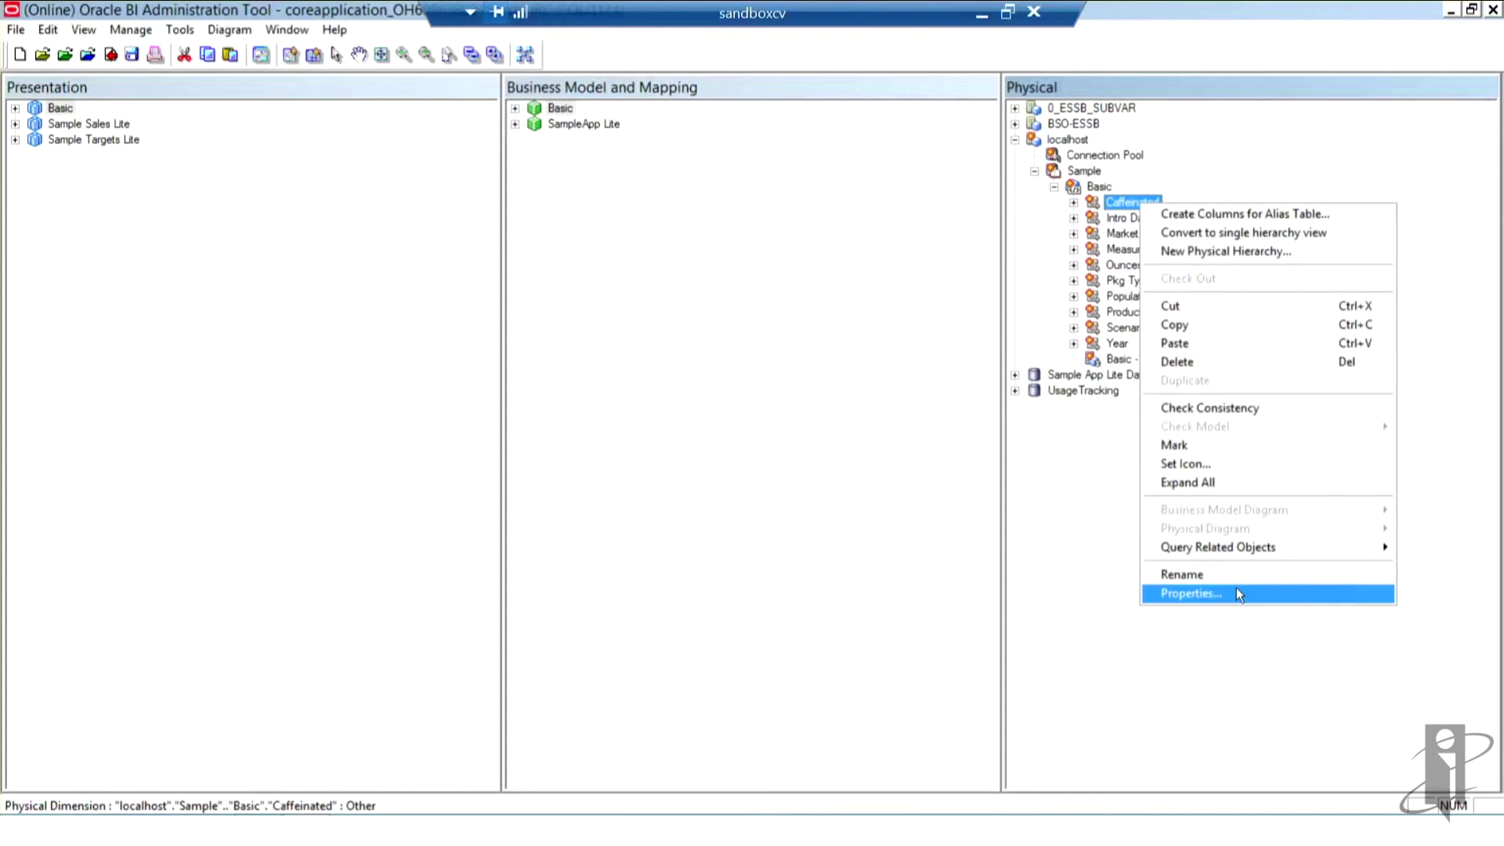
pyautogui.click(1191, 593)
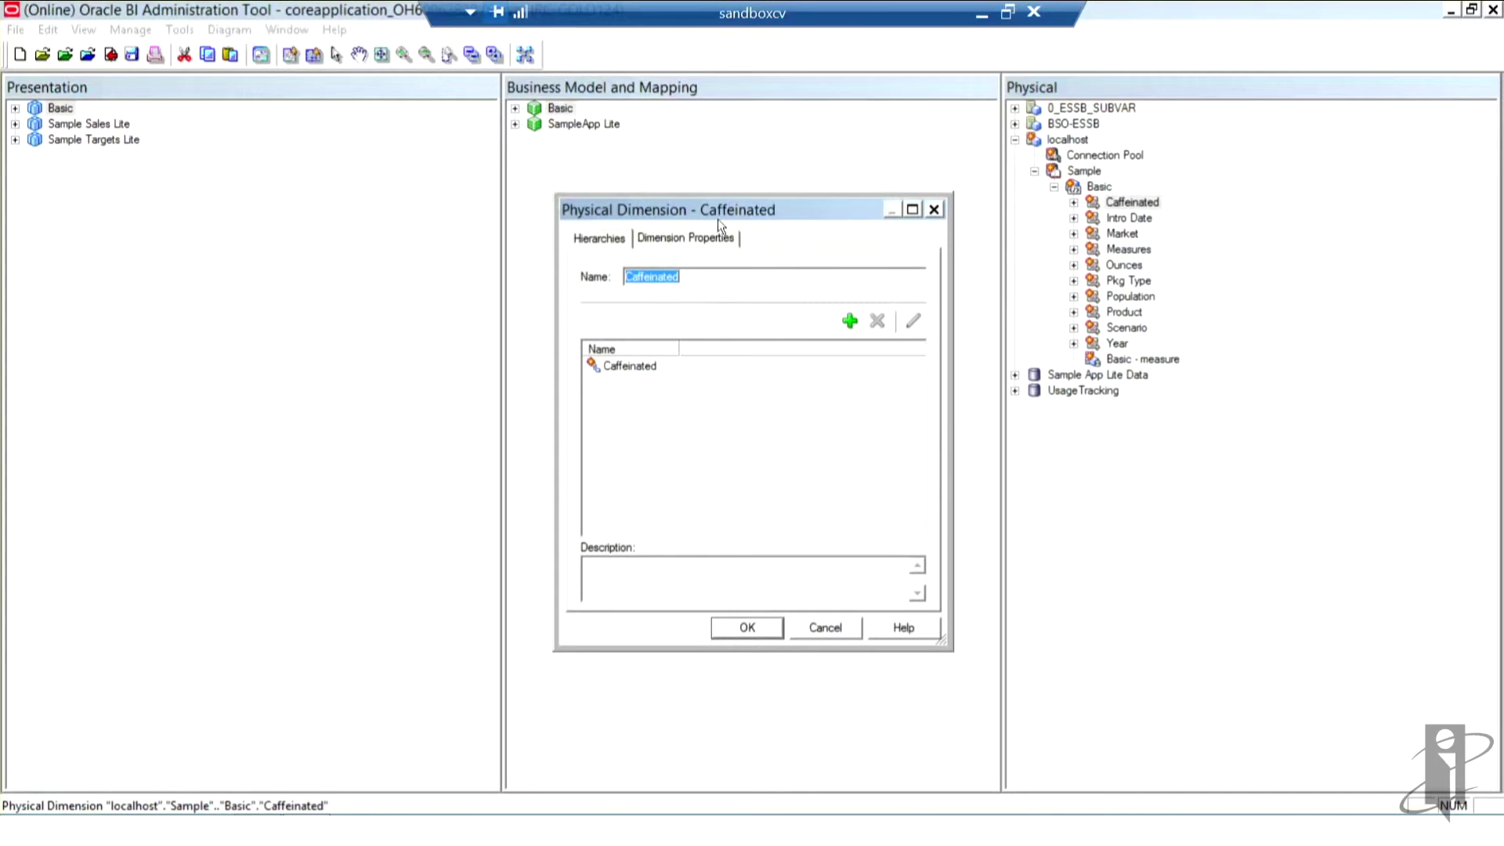
pyautogui.click(680, 237)
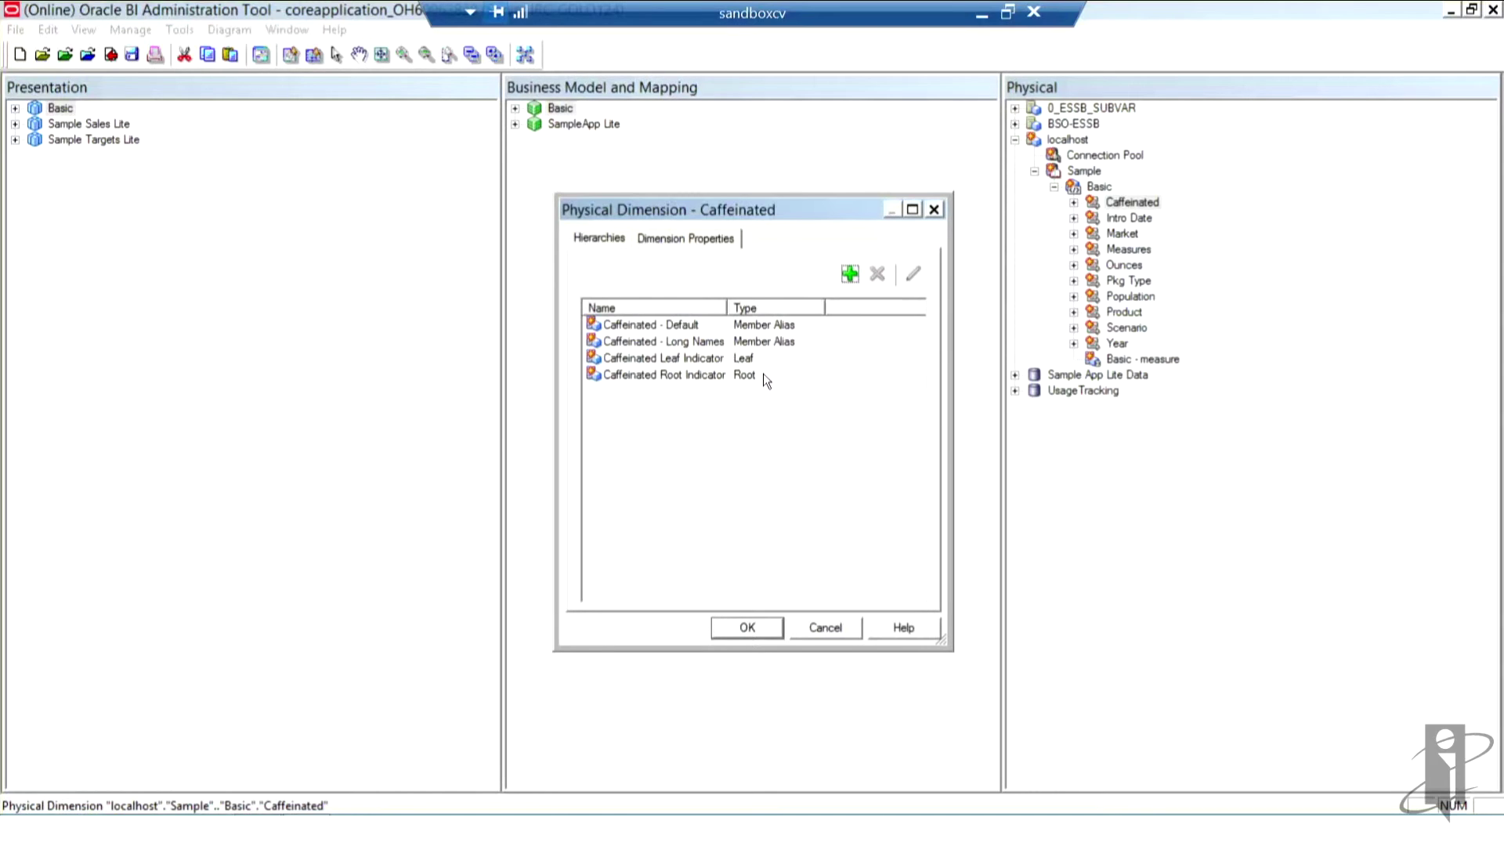
pyautogui.click(834, 625)
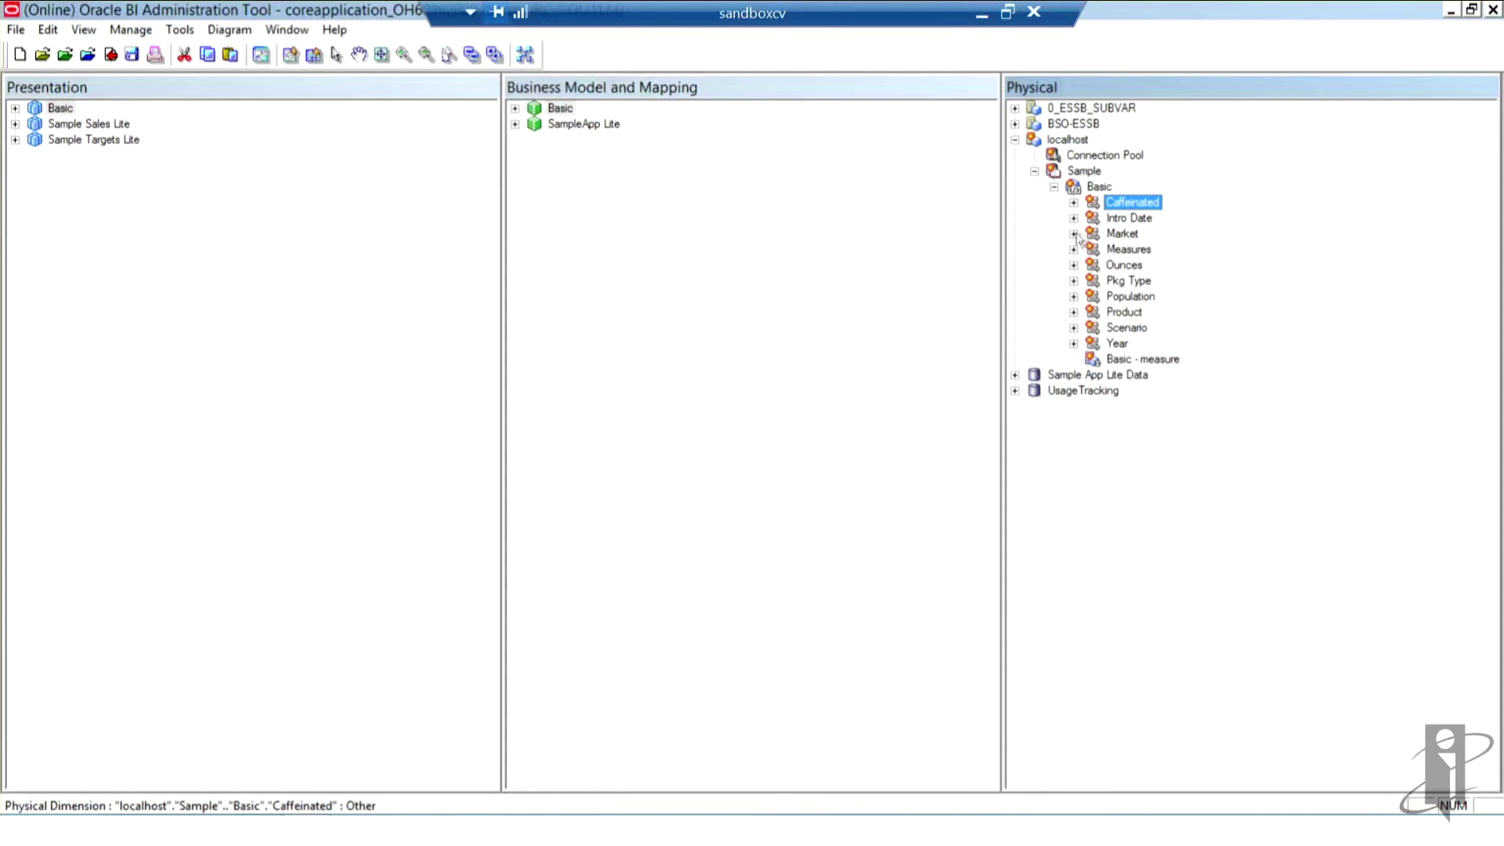
pyautogui.click(1123, 234)
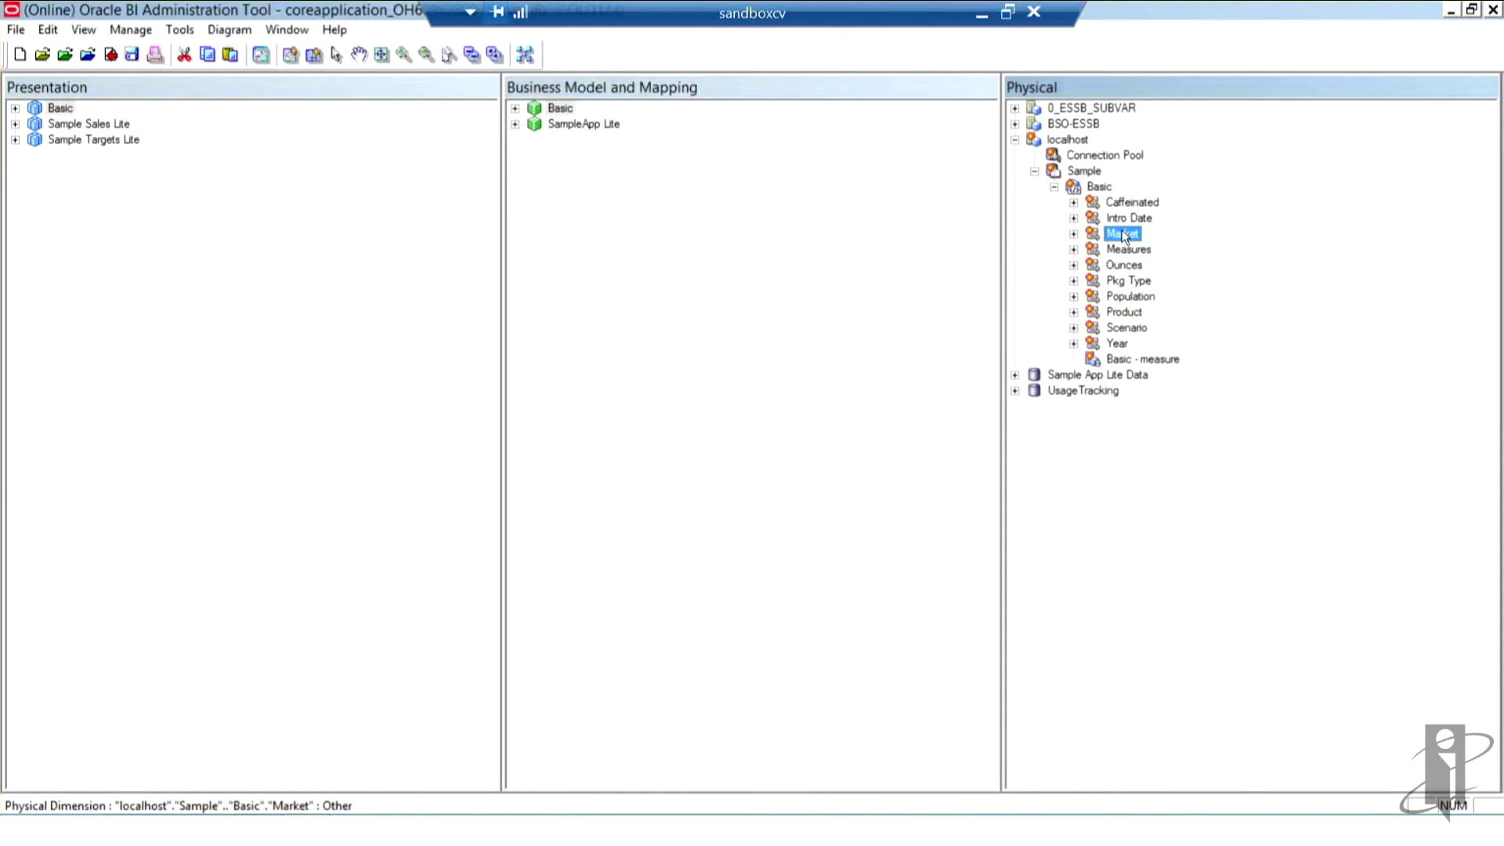
pyautogui.rightClick(1125, 236)
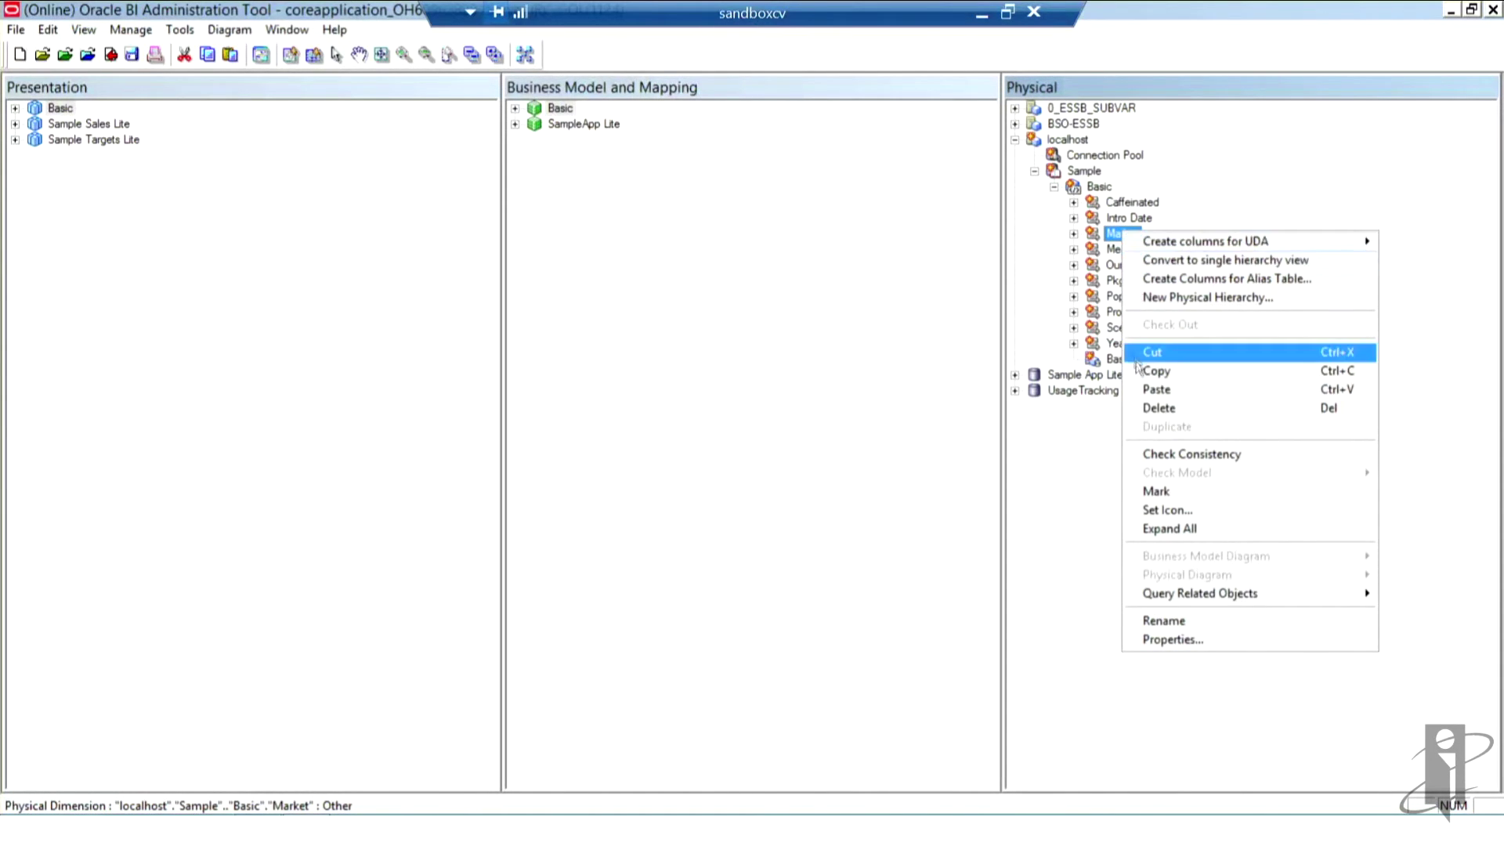
pyautogui.click(1196, 636)
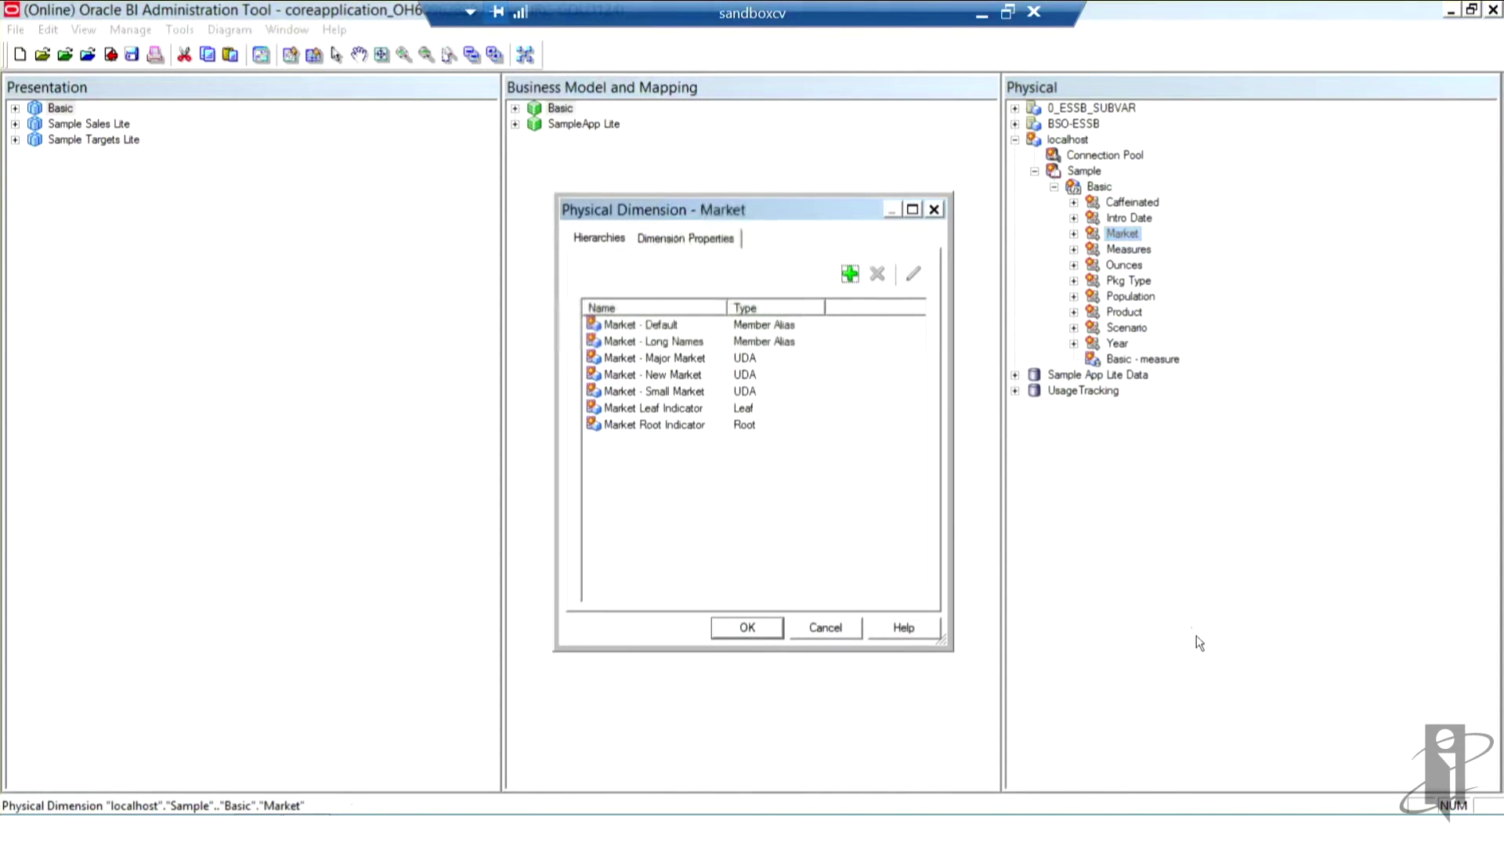
pyautogui.click(755, 357)
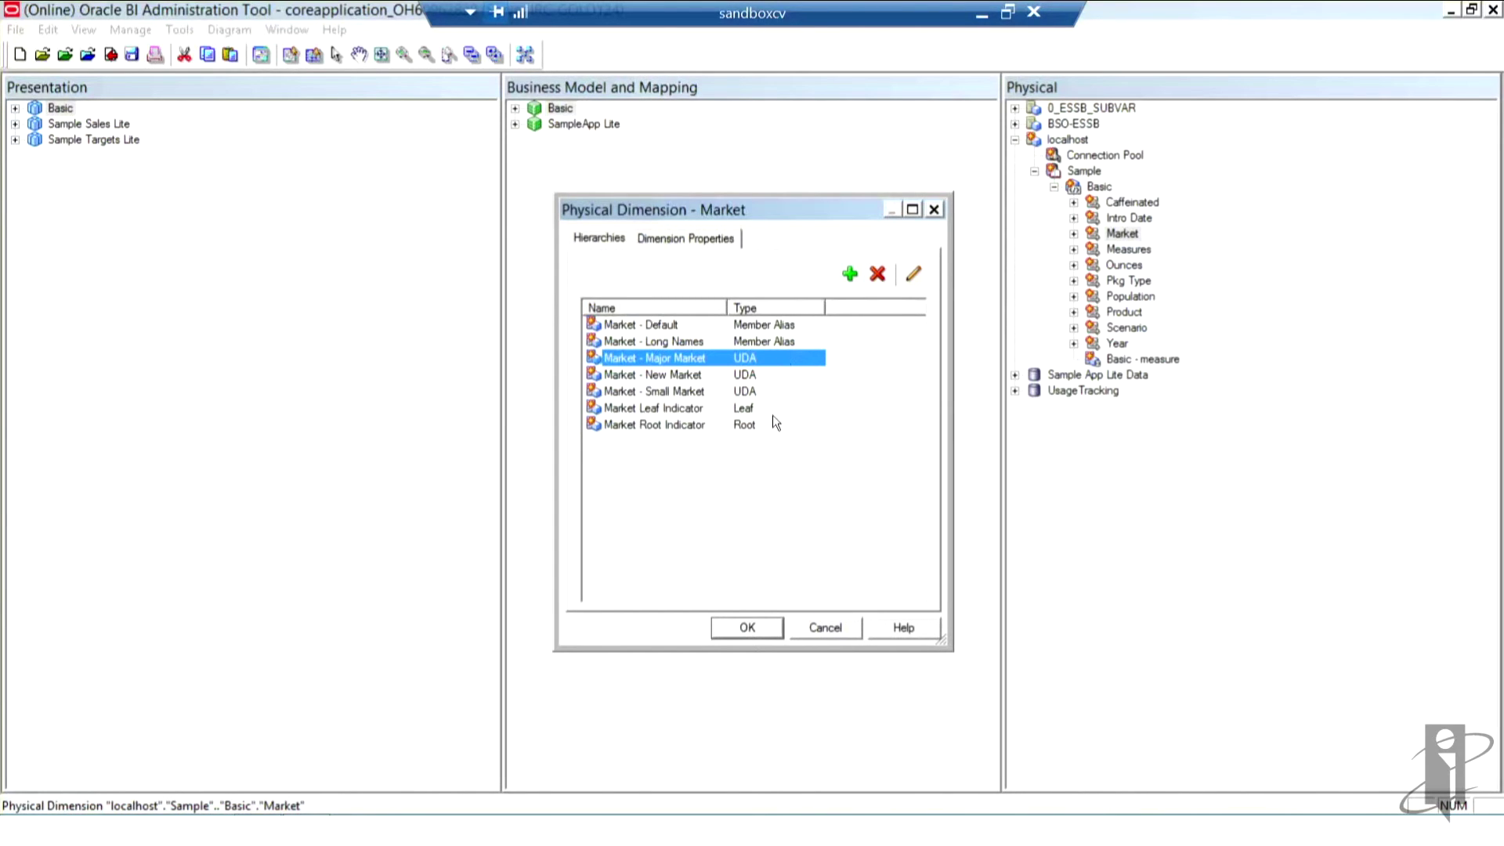
pyautogui.click(612, 233)
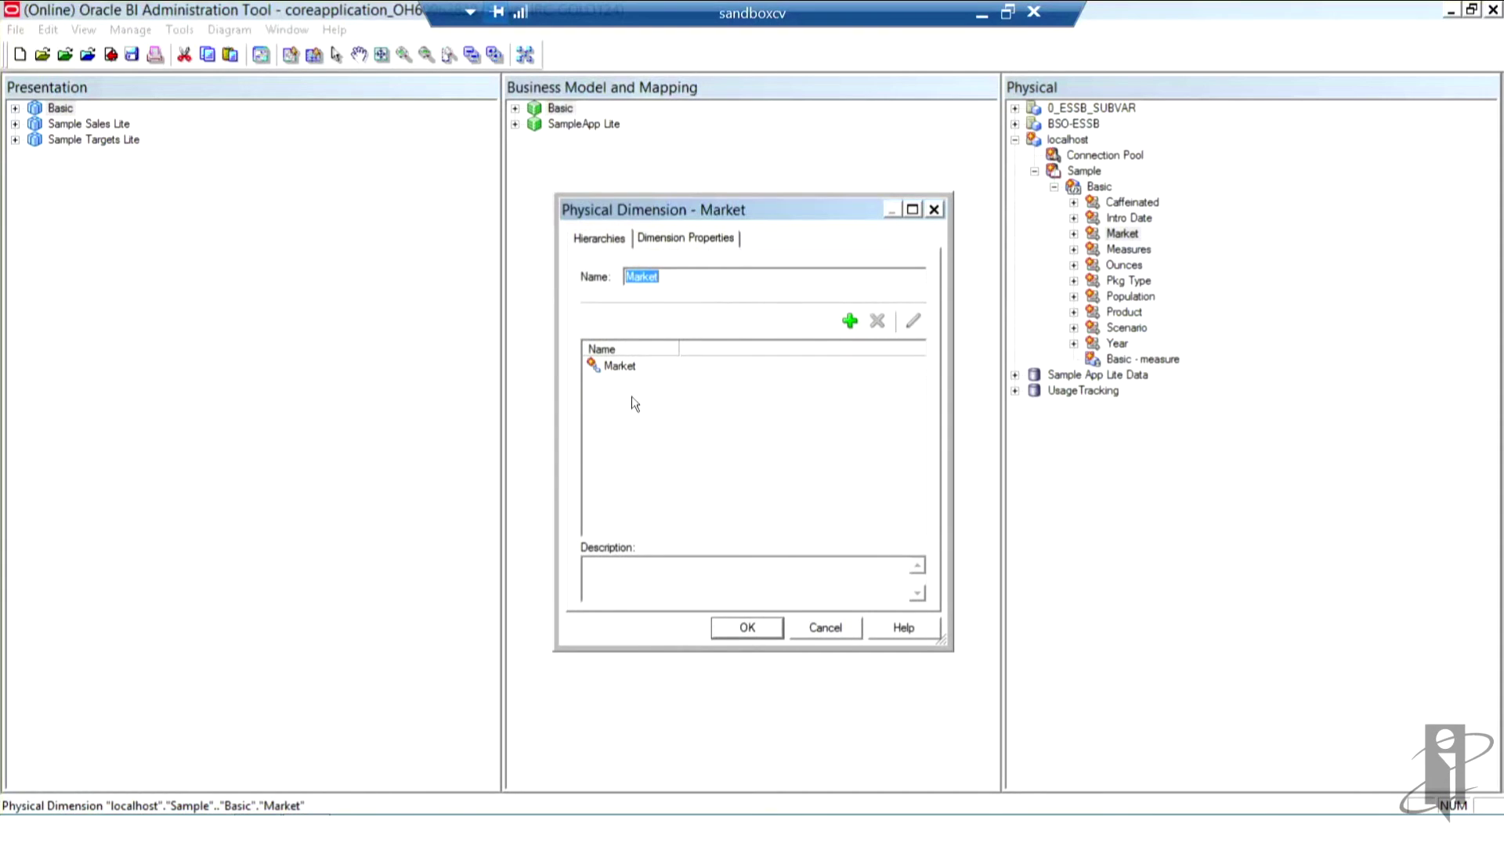
pyautogui.click(826, 628)
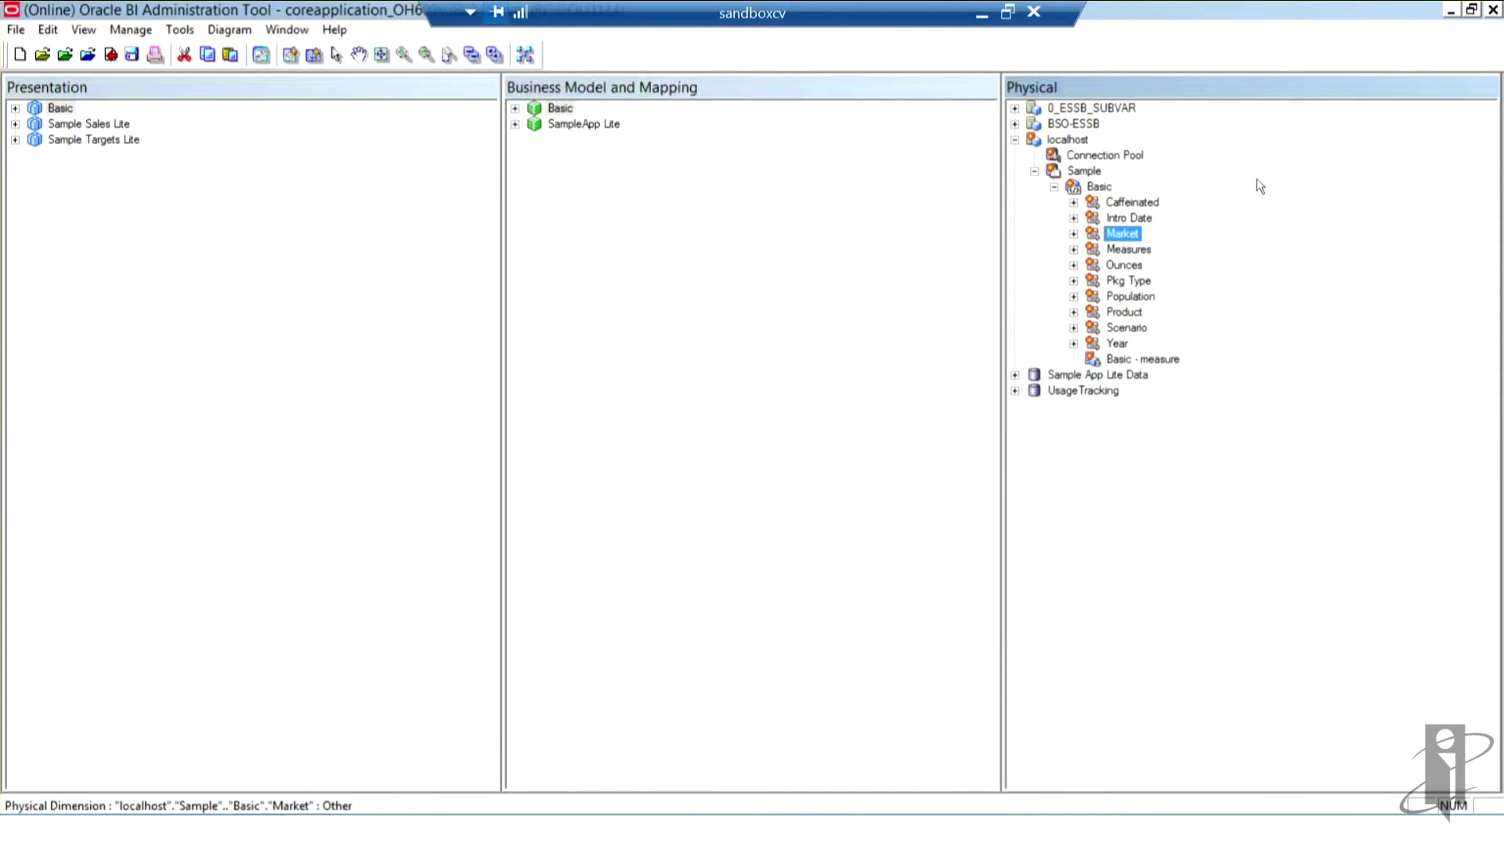
# Step: Open the Properties dialog of the localhost Connection Pool
pyautogui.click(1108, 158)
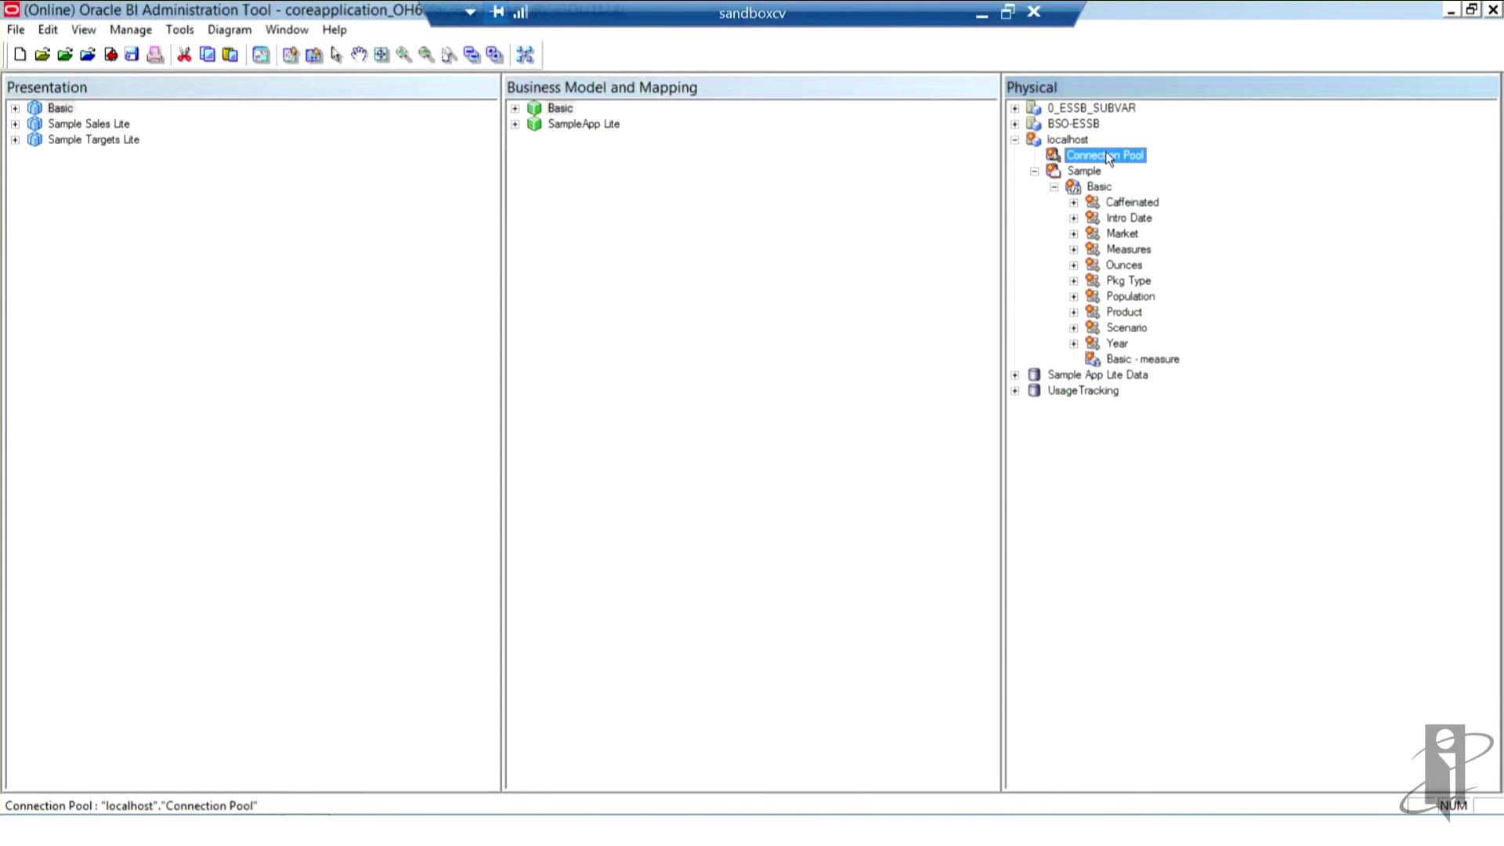
pyautogui.rightClick(1111, 157)
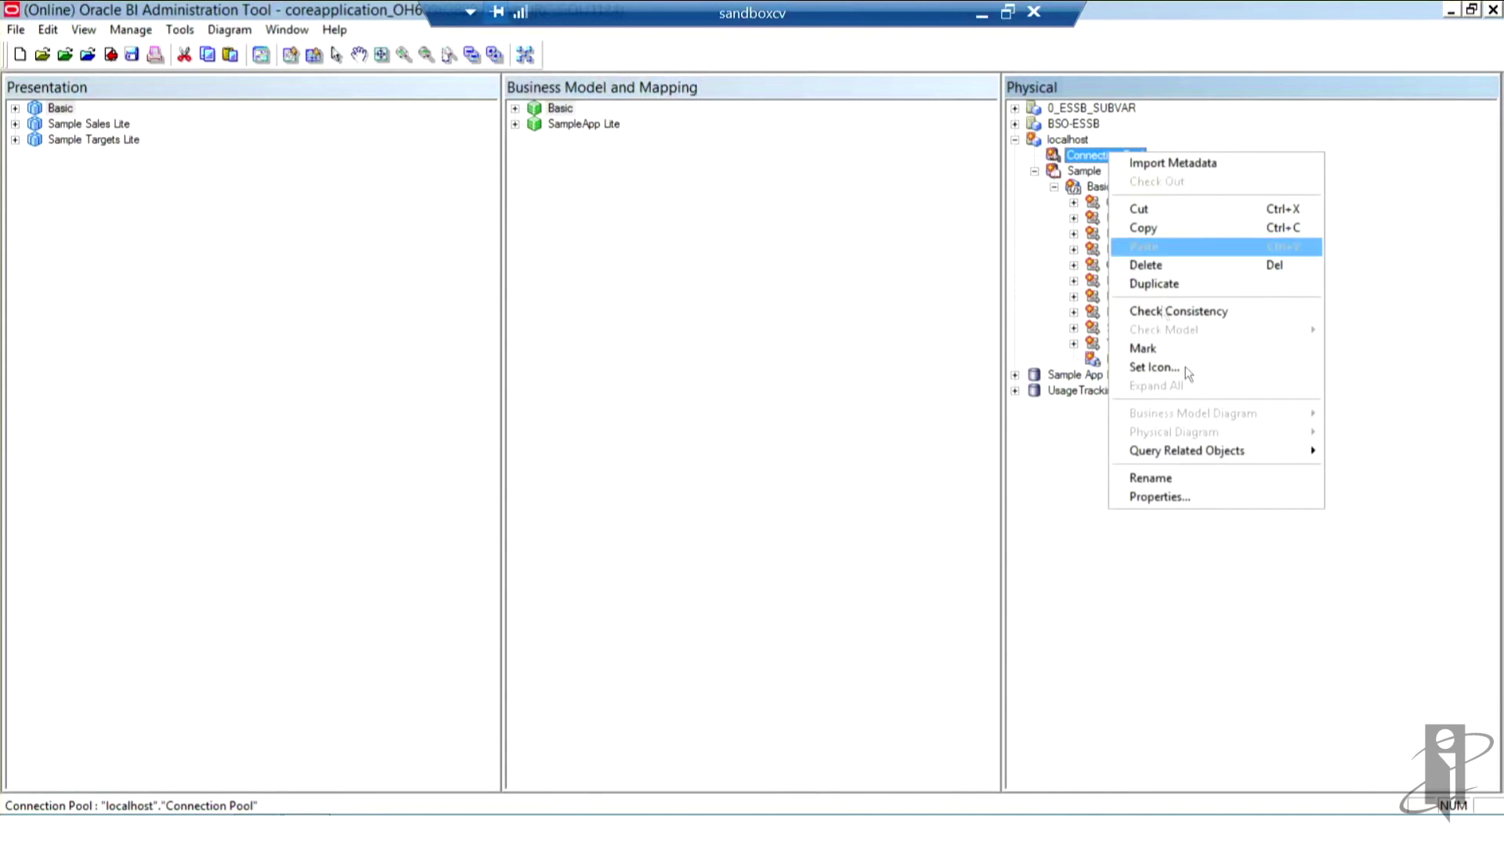
pyautogui.click(1217, 496)
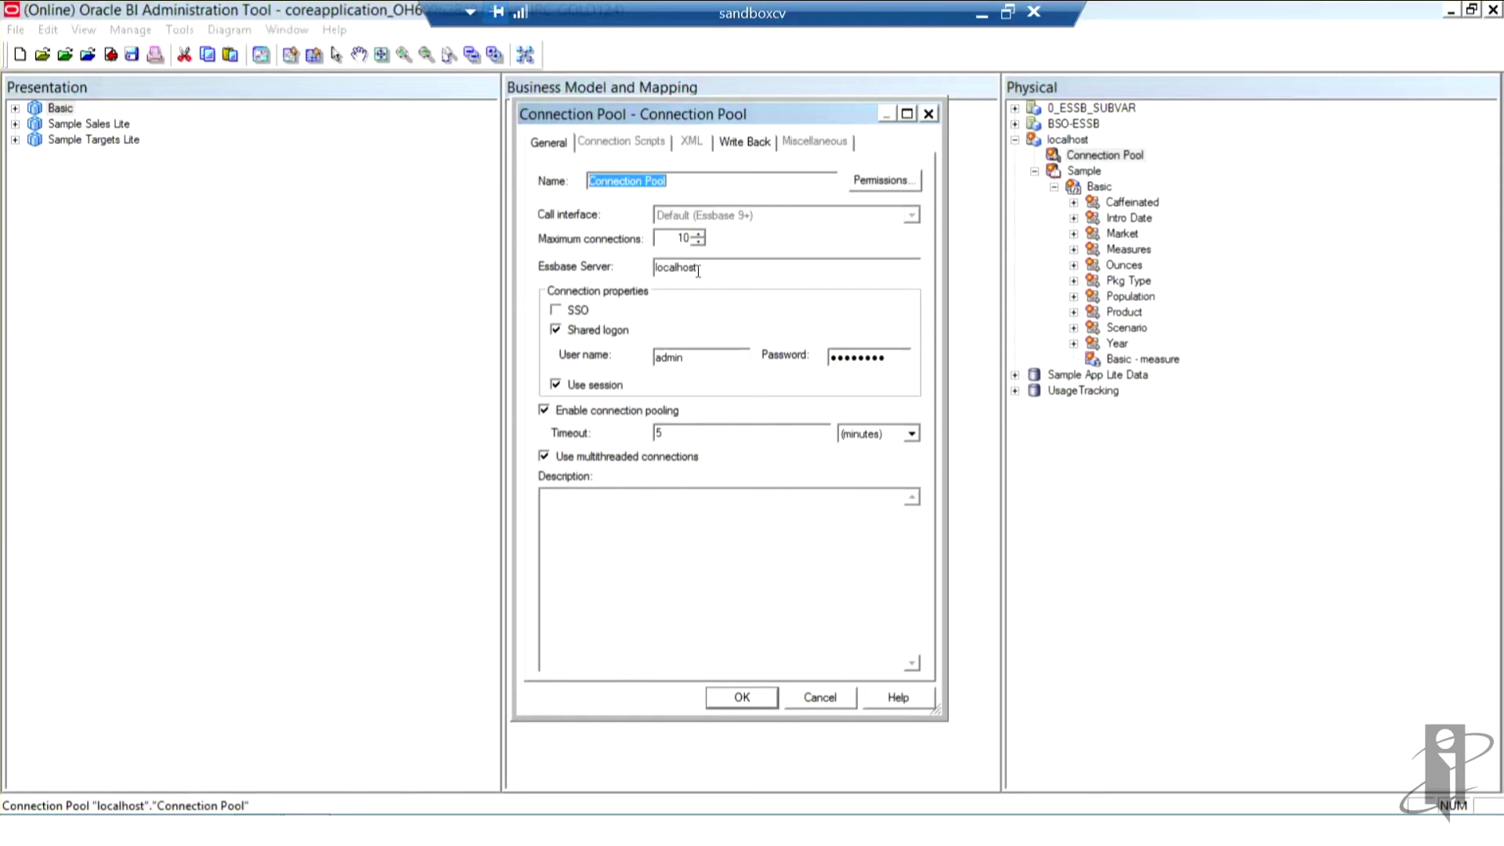
# Step: Clear the shared logon User name field on the General tab, leaving it empty
pyautogui.click(693, 352)
pyautogui.press('BackSpace')
pyautogui.press('BackSpace')
pyautogui.press('BackSpace')
pyautogui.press('BackSpace')
pyautogui.press('BackSpace')
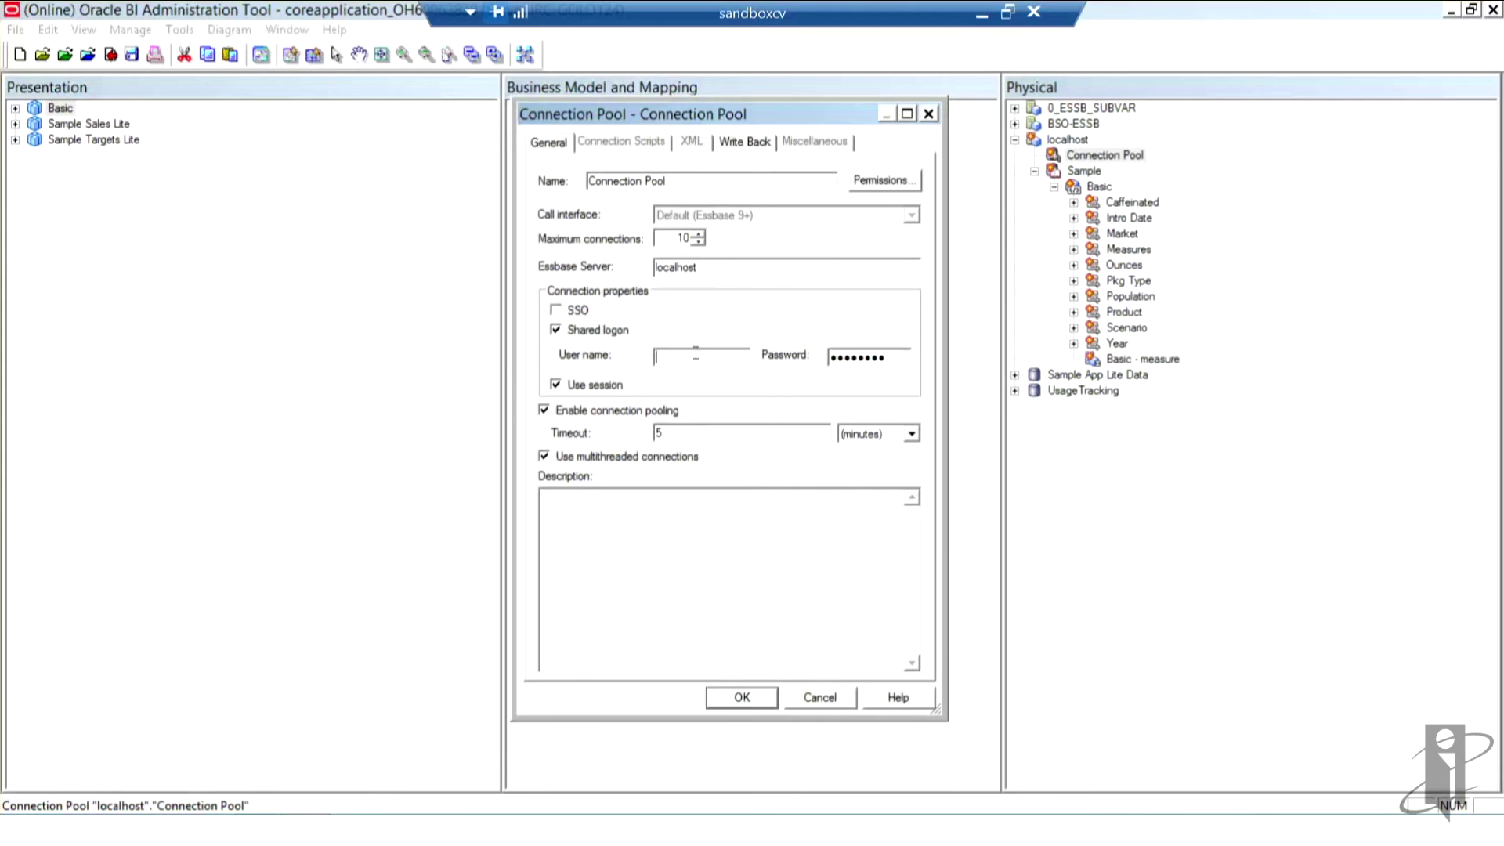
pyautogui.write('admin')
pyautogui.press('BackSpace')
pyautogui.press('BackSpace')
pyautogui.press('BackSpace')
pyautogui.press('BackSpace')
pyautogui.press('BackSpace')
pyautogui.write('USER')
pyautogui.press('BackSpace')
pyautogui.press('BackSpace')
pyautogui.press('BackSpace')
pyautogui.press('BackSpace')
pyautogui.press('BackSpace')
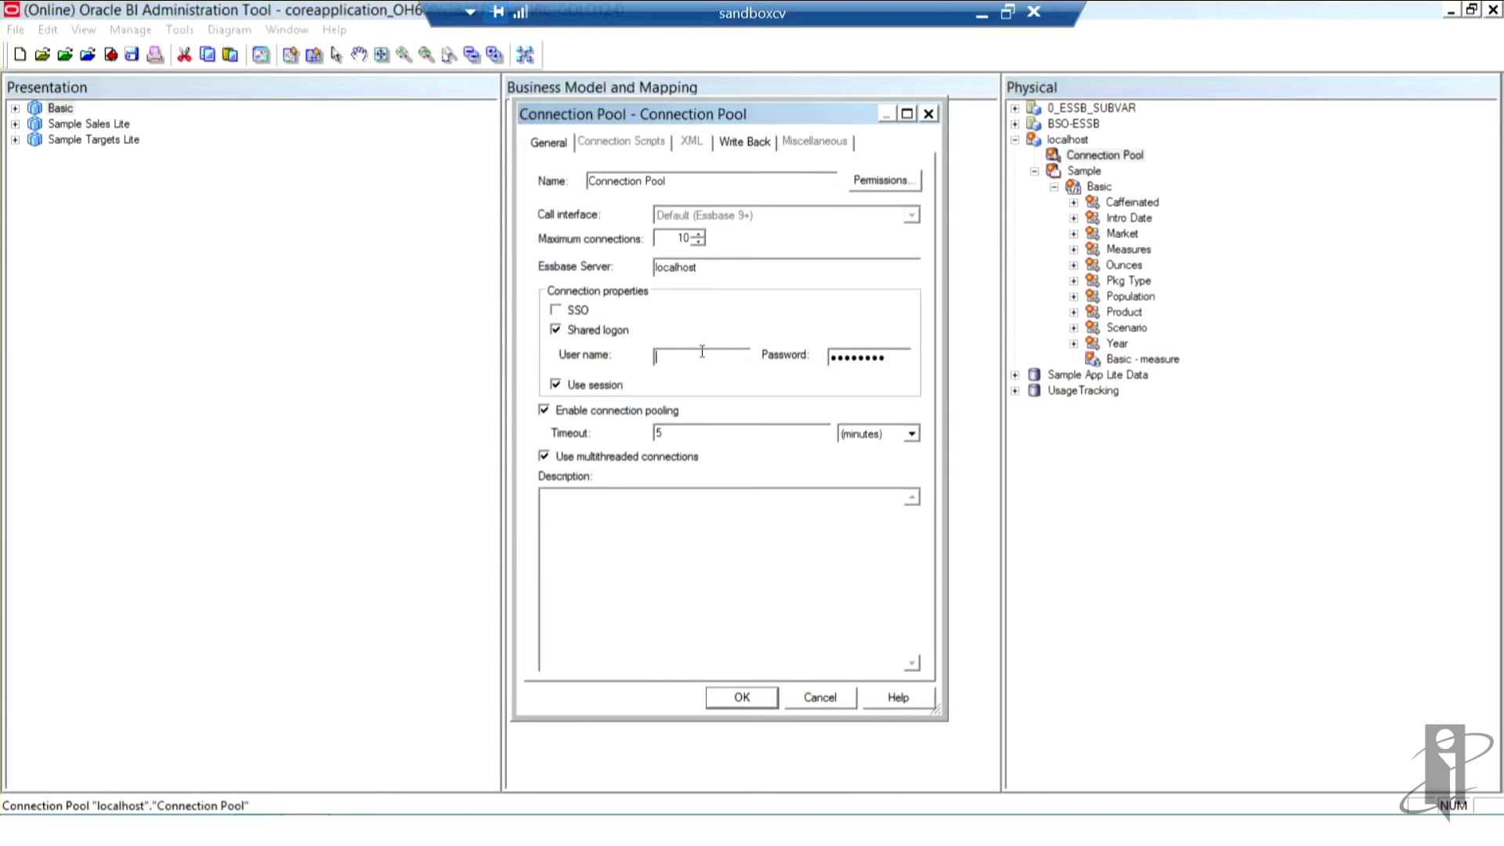